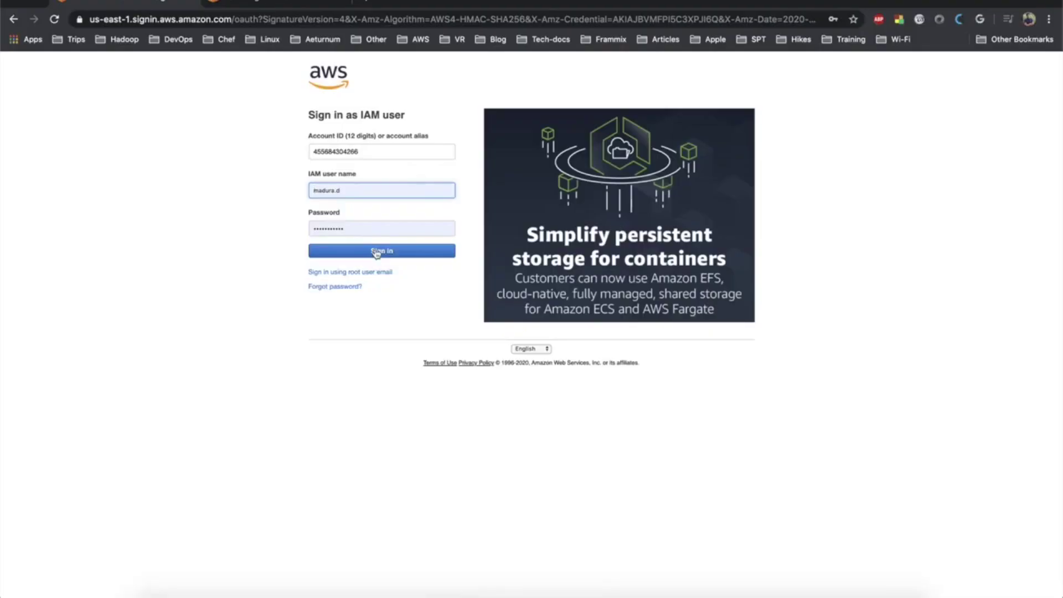
- Sign in and open the ml.incentivio.com bucket's Properties at static website hosting
click(379, 254)
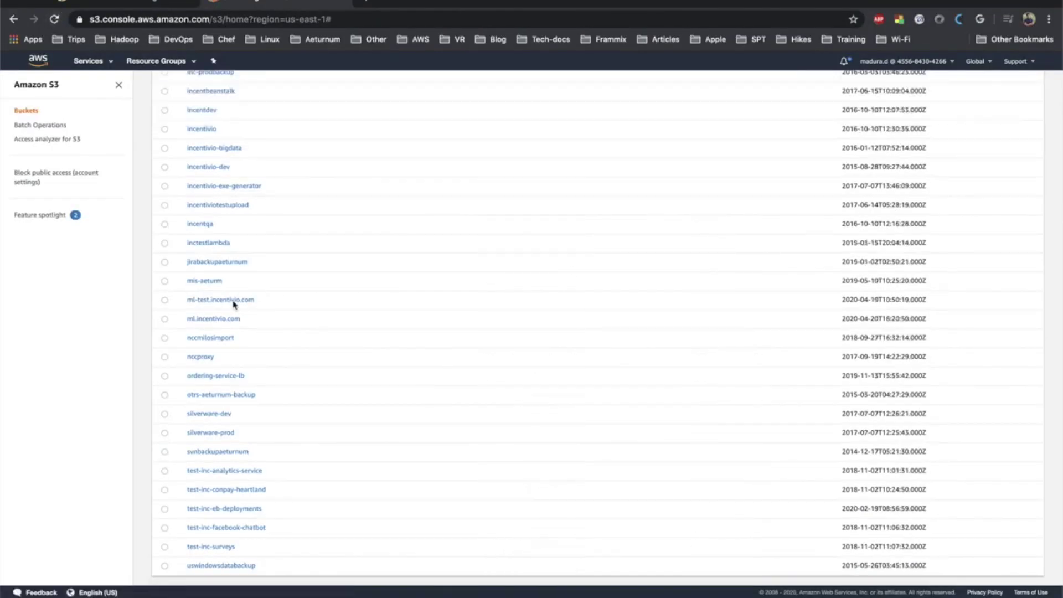
click(204, 321)
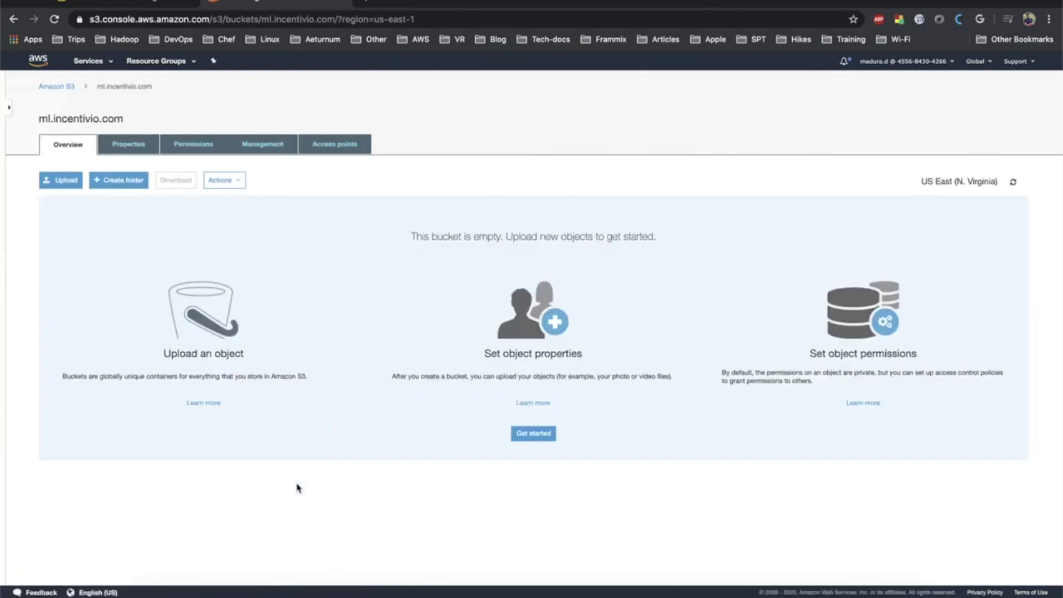
click(128, 145)
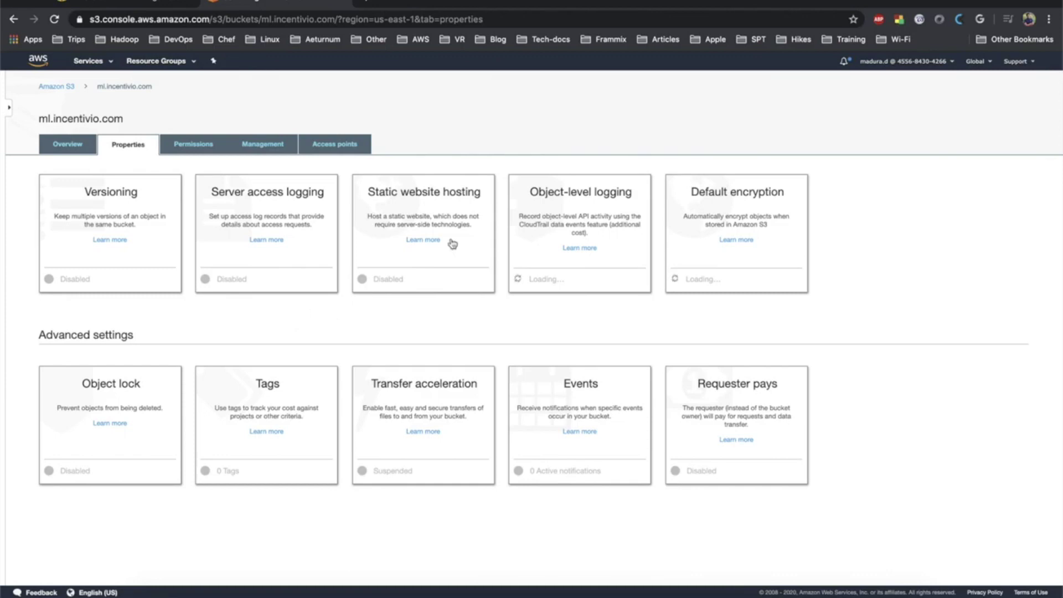
click(390, 280)
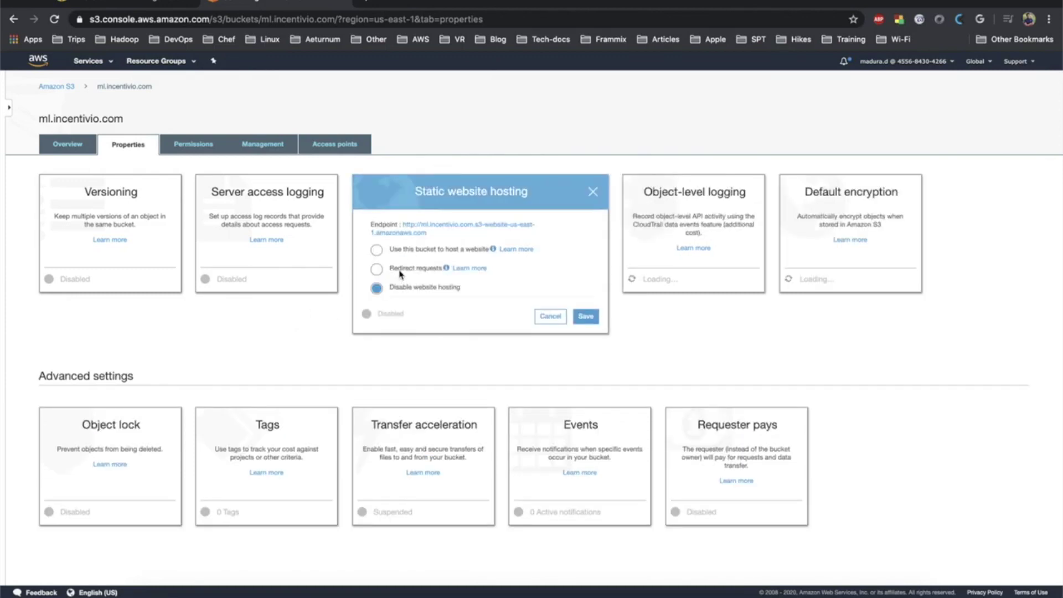
- Save website hosting for this bucket with index.html as the index document
click(399, 251)
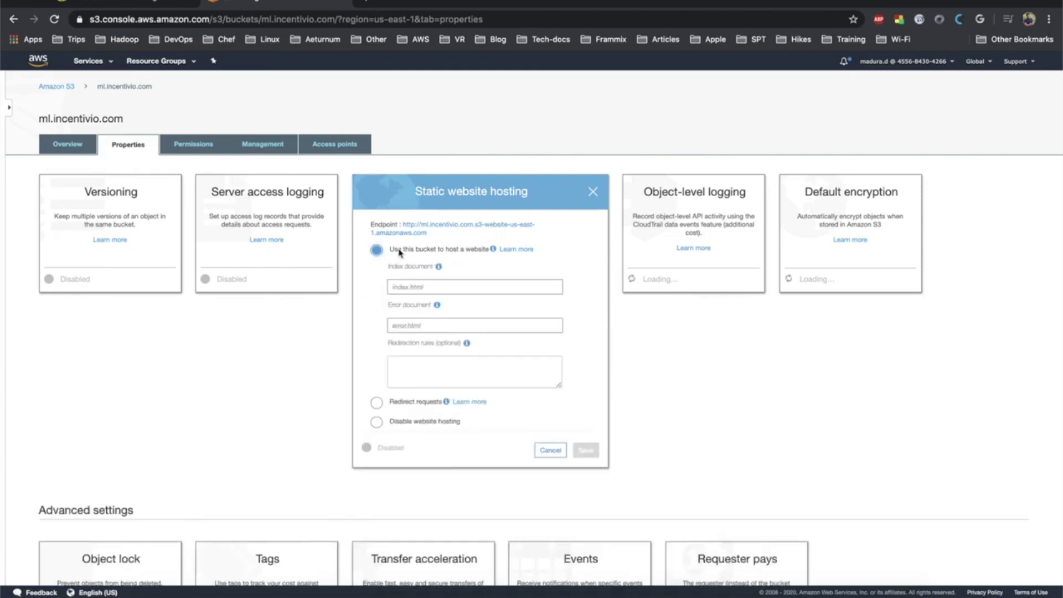
click(440, 287)
text(inde)
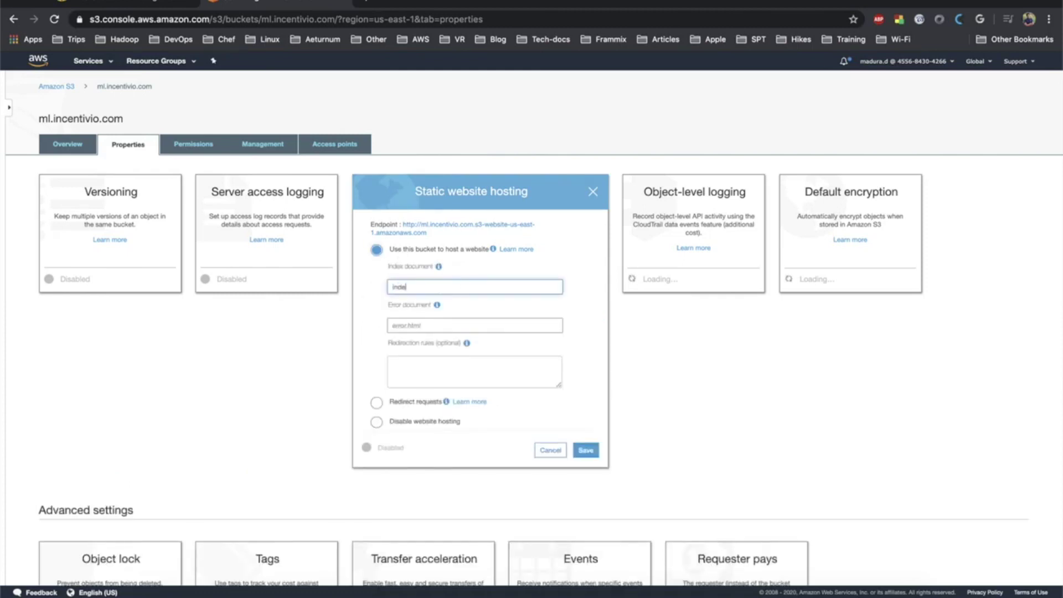
text(x.)
text(htmkl)
click(583, 450)
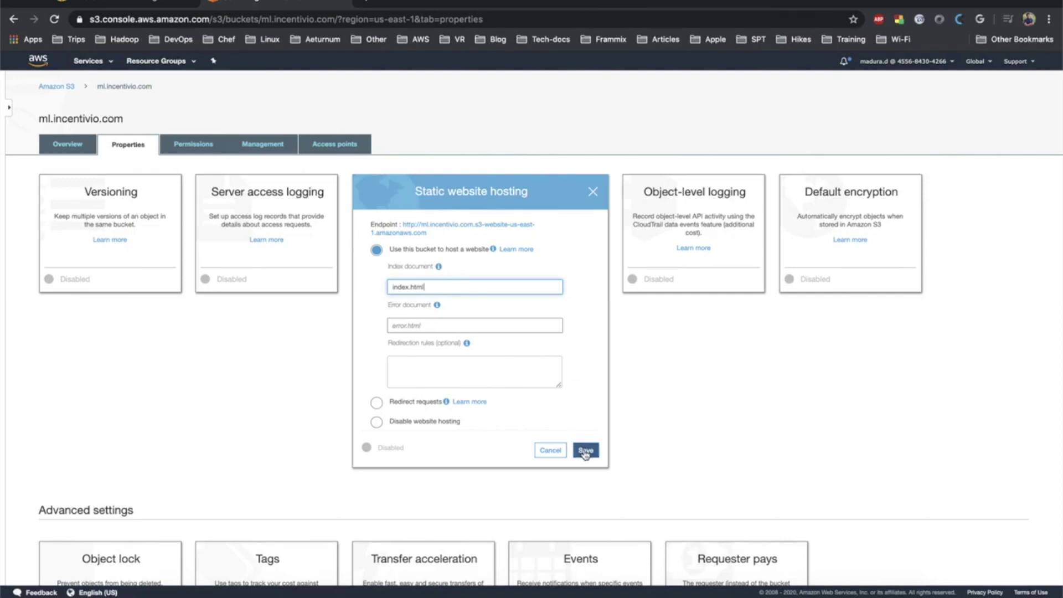
click(585, 450)
click(192, 143)
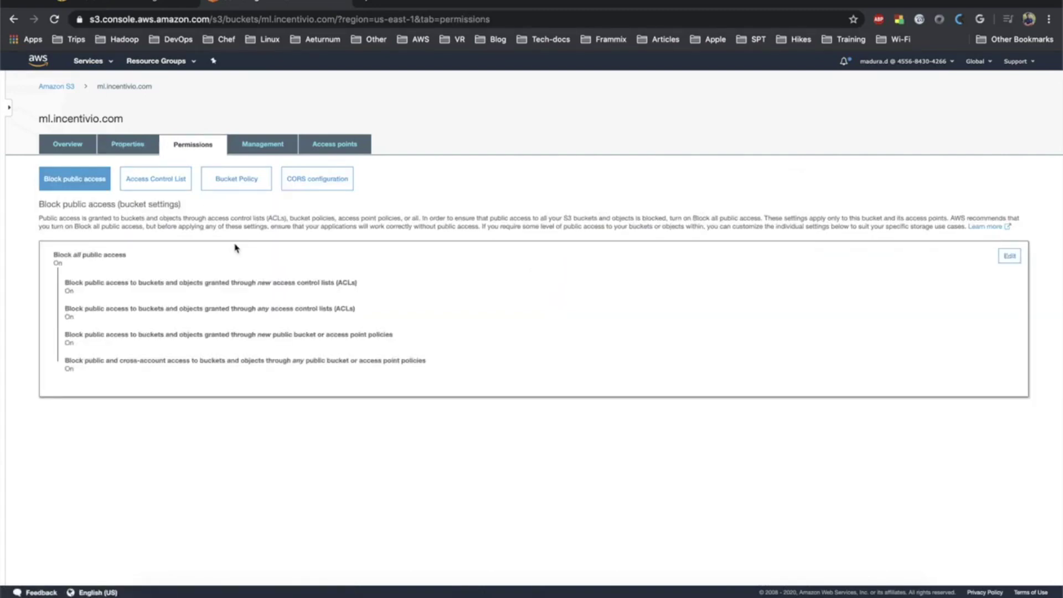
- Paste the PublicReadGetObject policy, replace example.com with ml.incentivio.com, and attempt saving
click(238, 181)
click(204, 337)
key(ctrl+v)
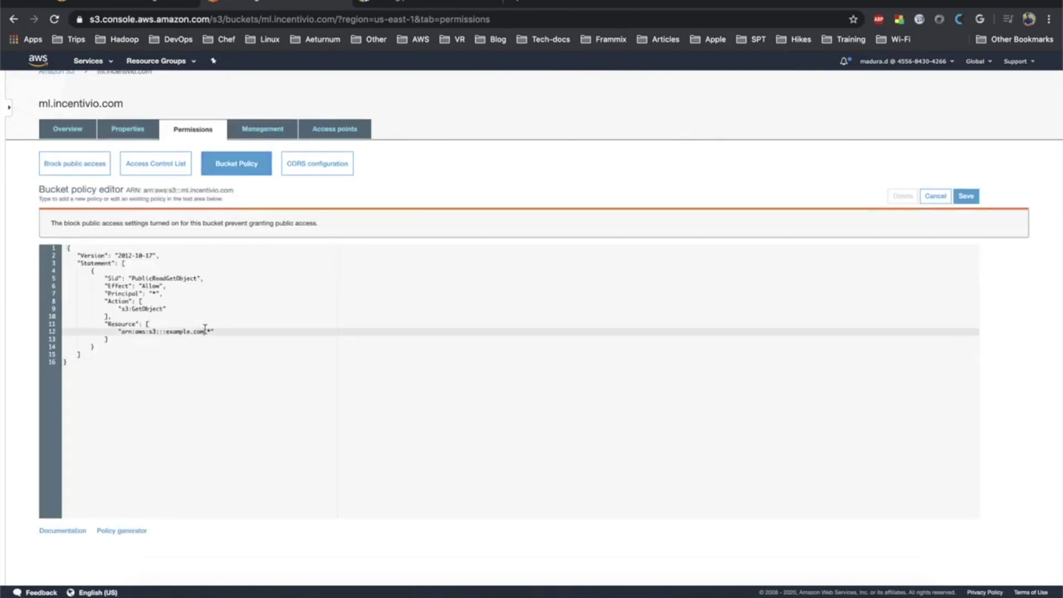
drag(125, 103, 41, 103)
key(ctrl+c)
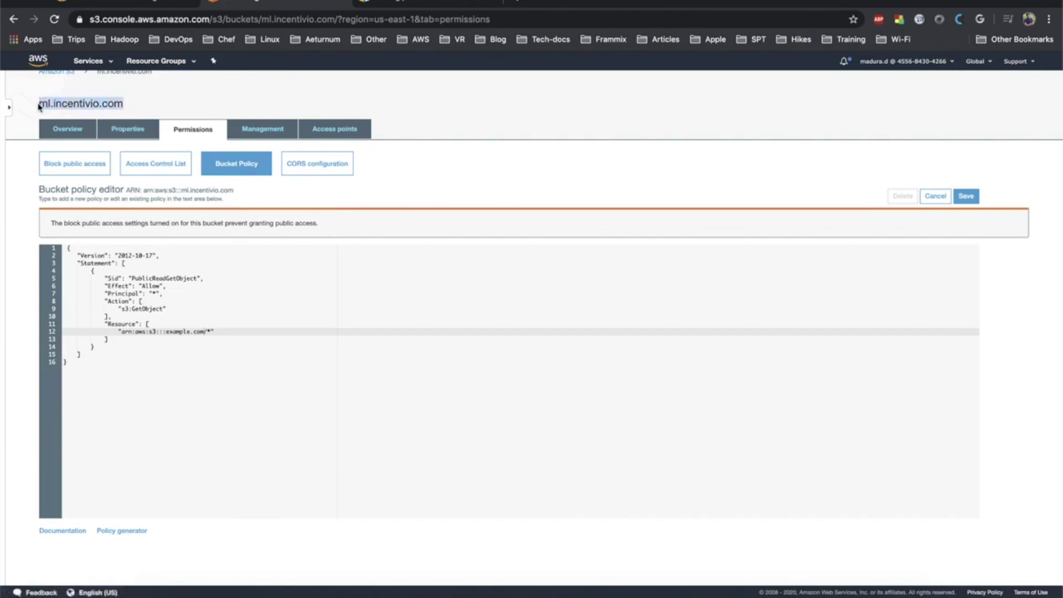
drag(165, 330, 204, 331)
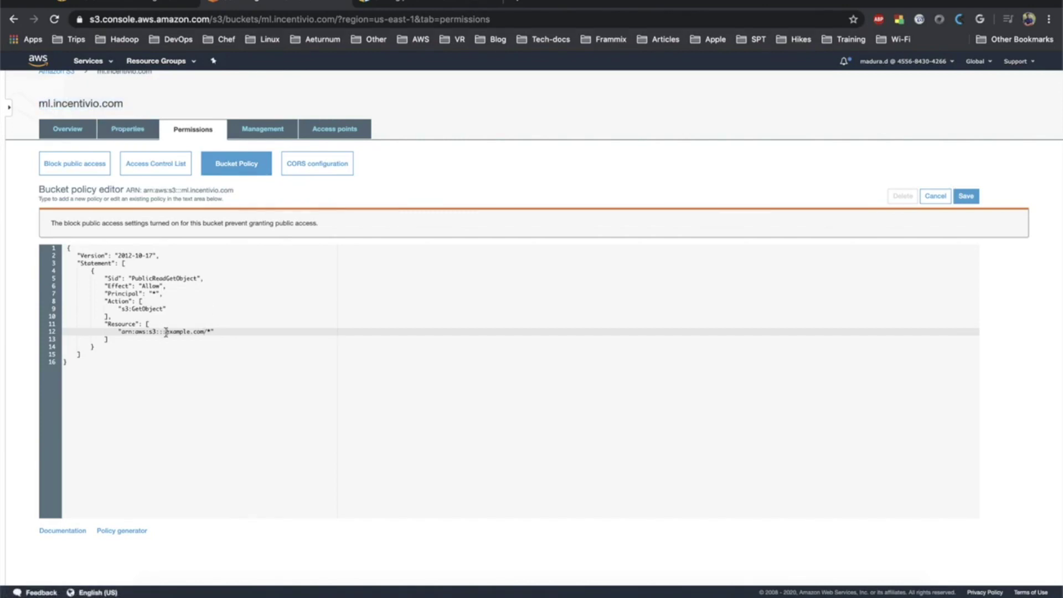
key(ctrl+v)
click(966, 196)
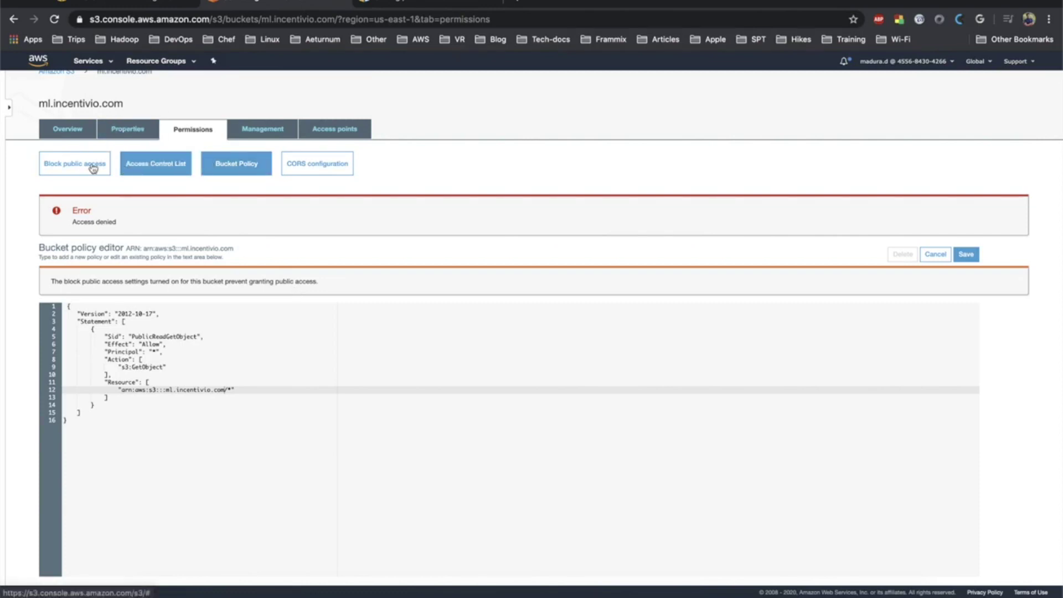
- Uncheck Block all public access for ml.incentivio.com and confirm the change
click(72, 166)
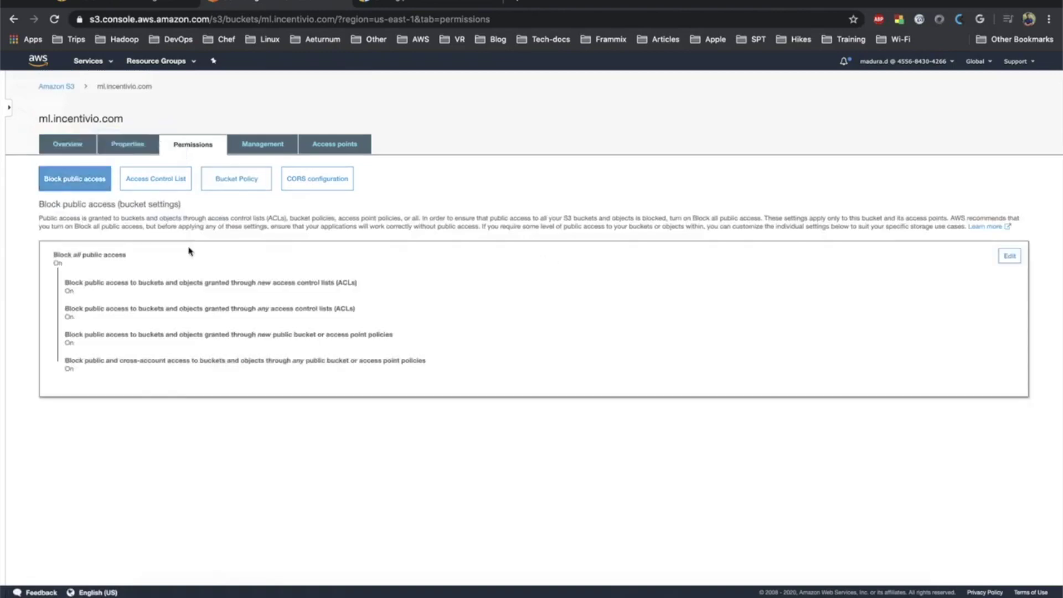
click(1009, 256)
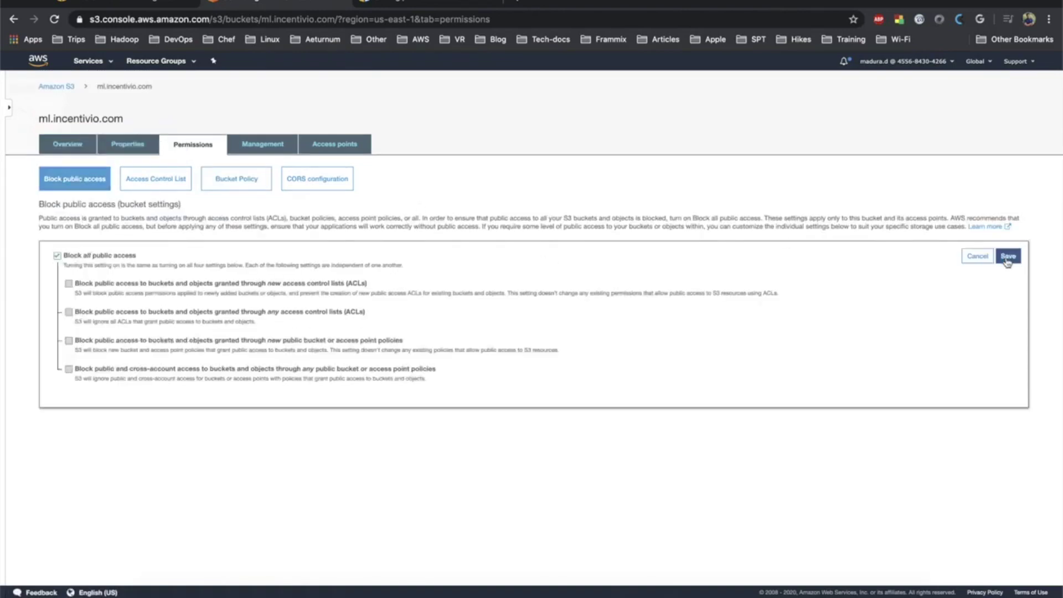
click(58, 256)
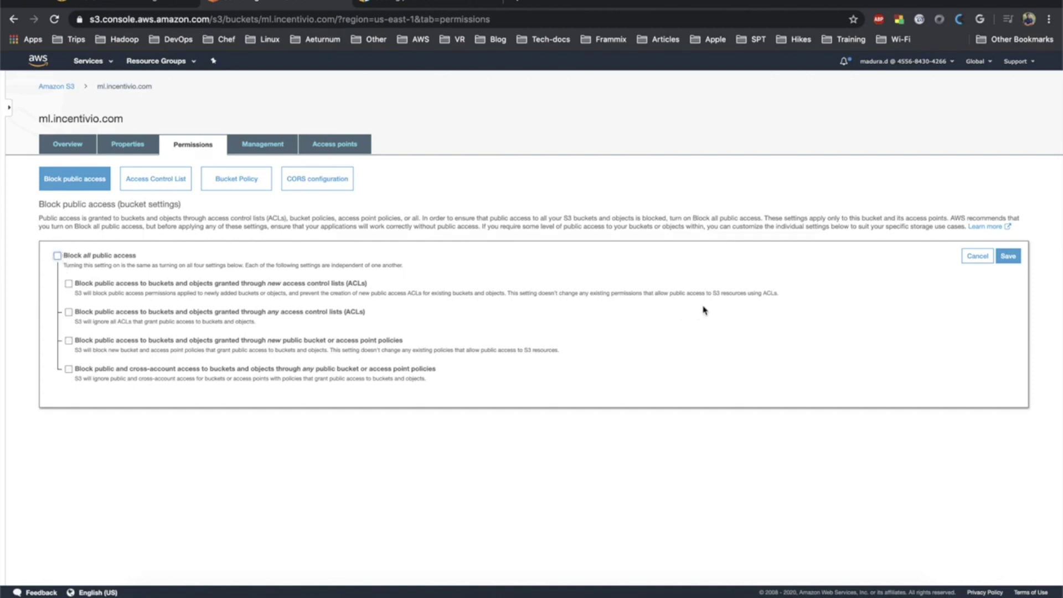
click(1007, 257)
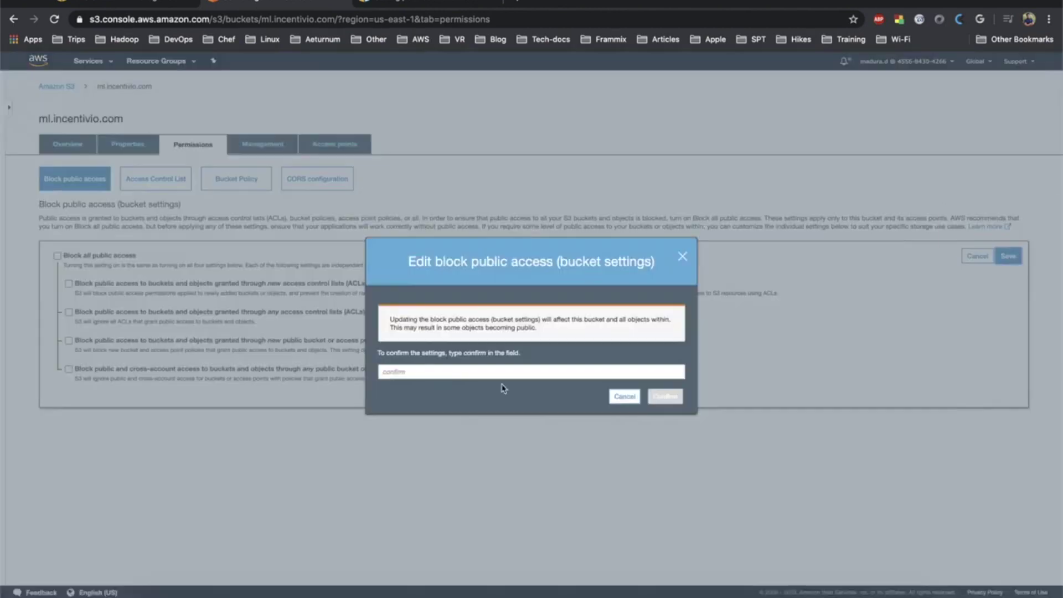
click(488, 370)
text(co)
text(nfirm)
click(671, 397)
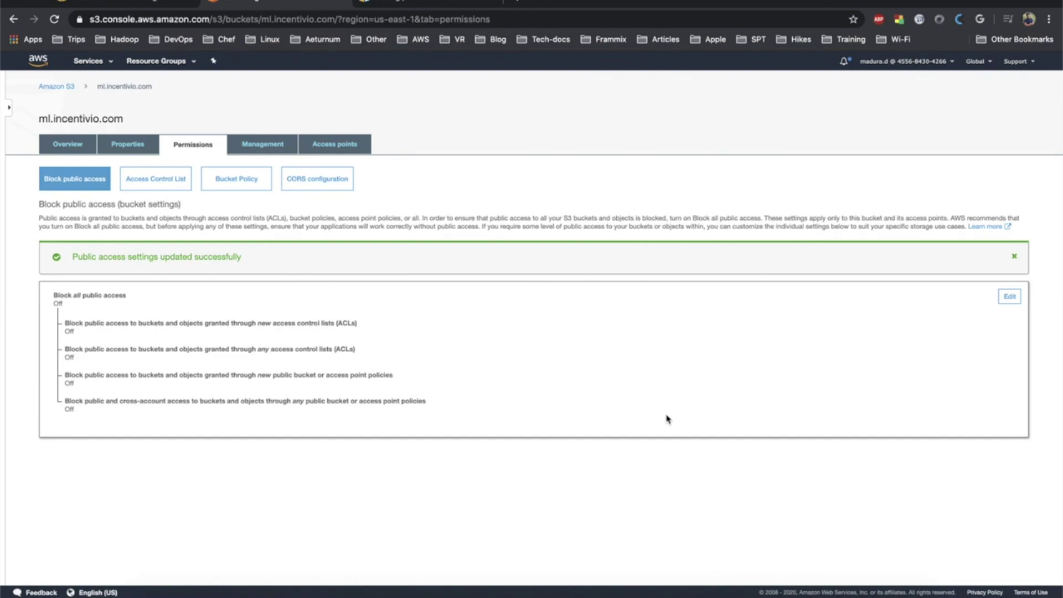
- Save the public-read bucket policy, then reopen the Static website hosting settings
click(236, 177)
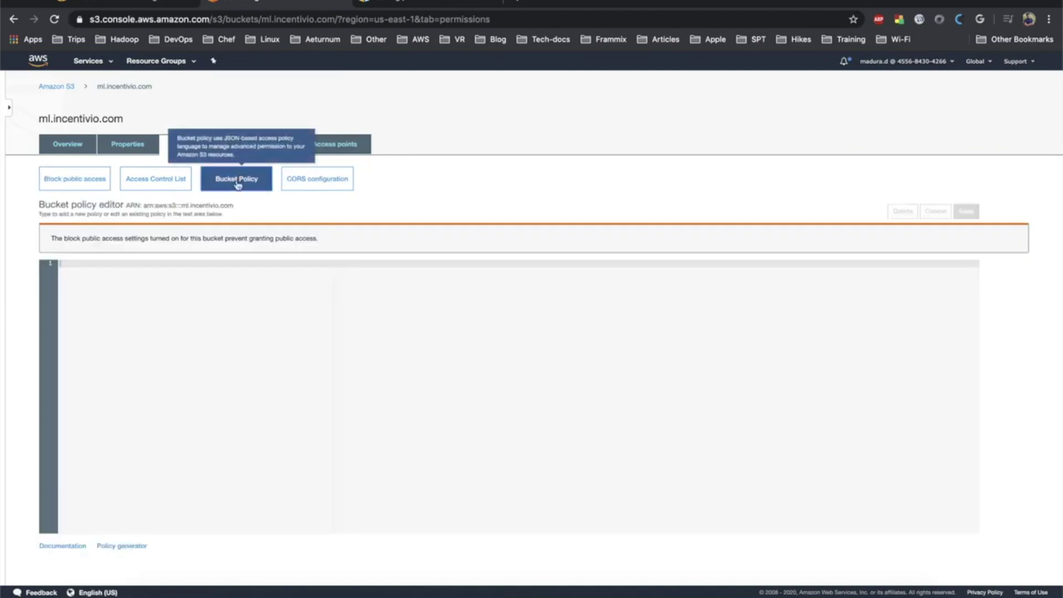
click(965, 261)
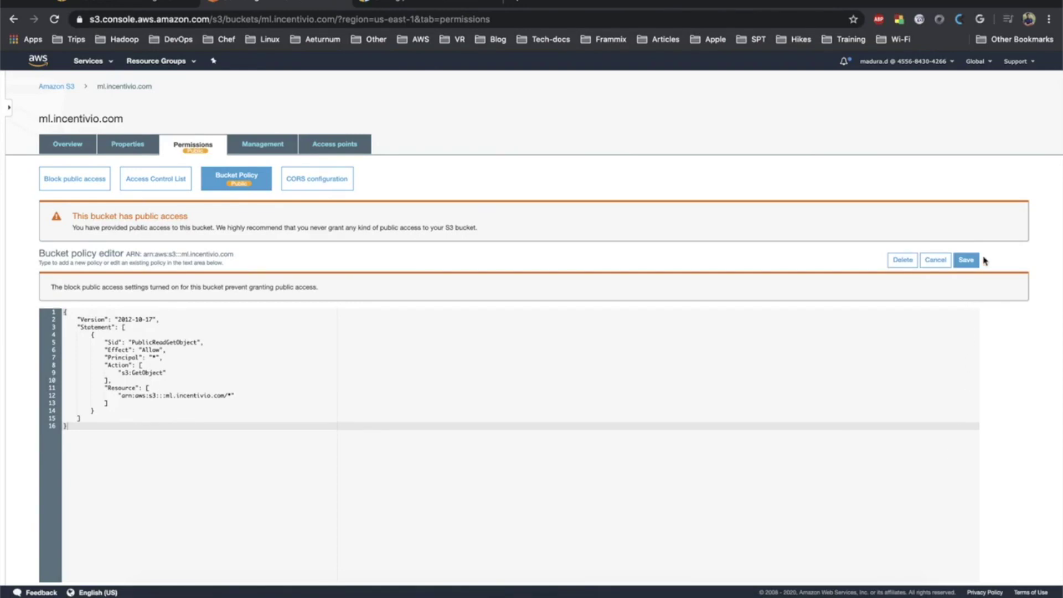
click(967, 260)
click(127, 144)
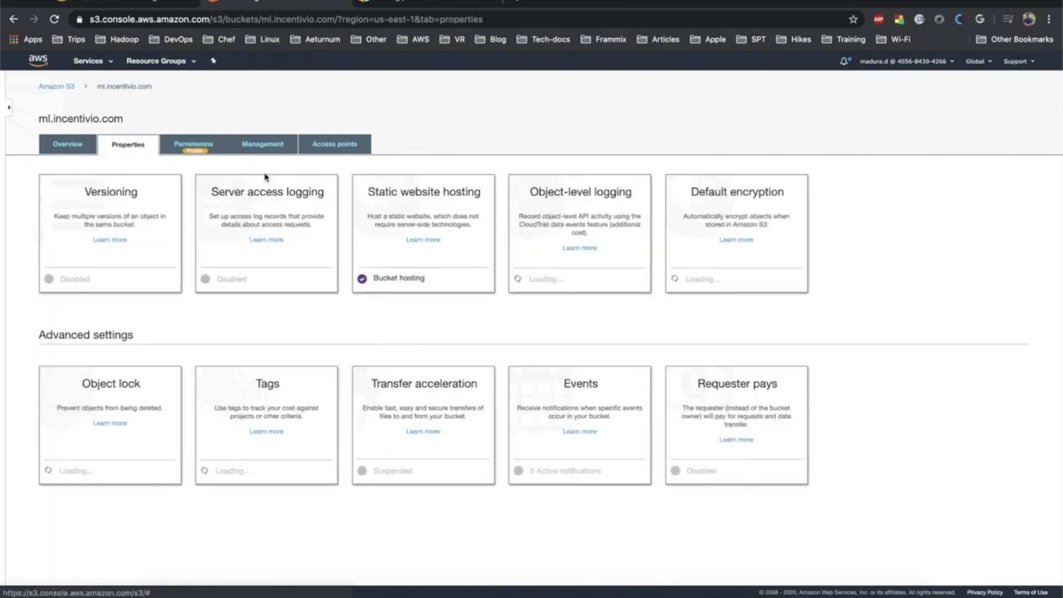
click(399, 280)
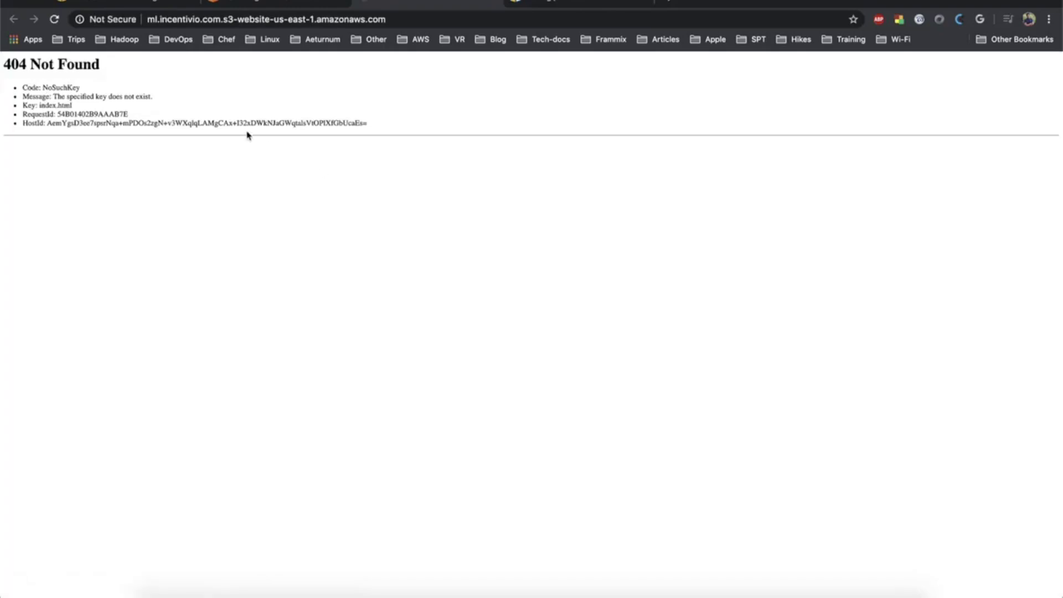
- Select all build files in the admin-portal (1) Finder folder
click(295, 5)
click(68, 145)
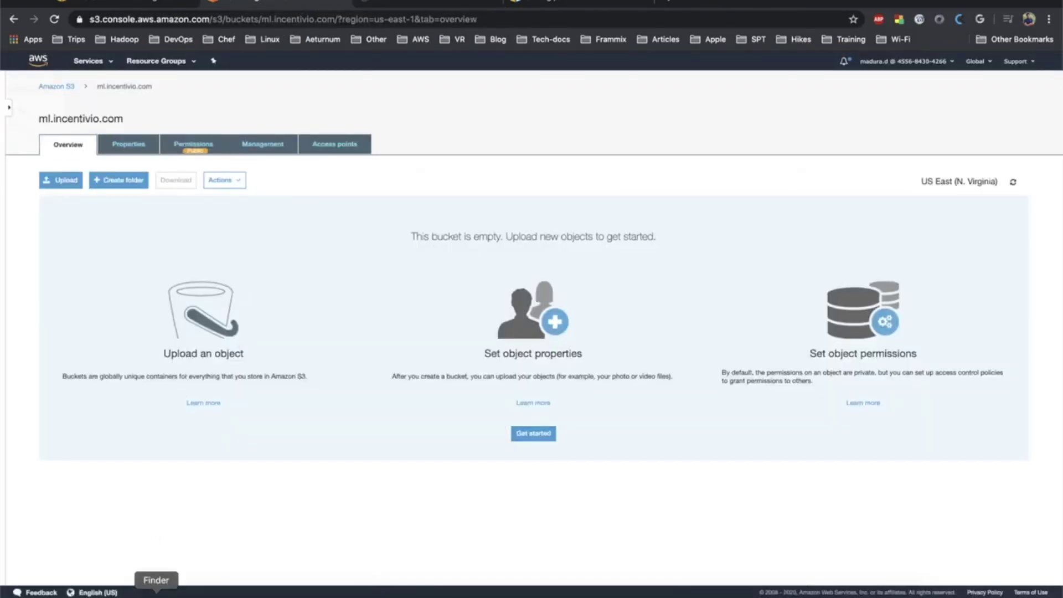
click(156, 592)
double_click(477, 172)
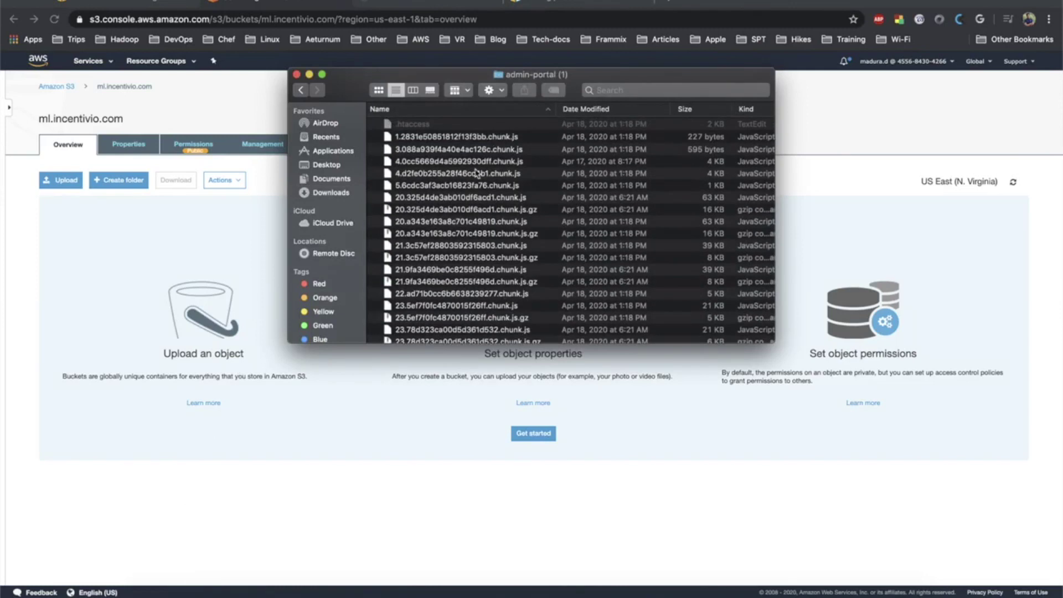
click(477, 172)
key(super+a)
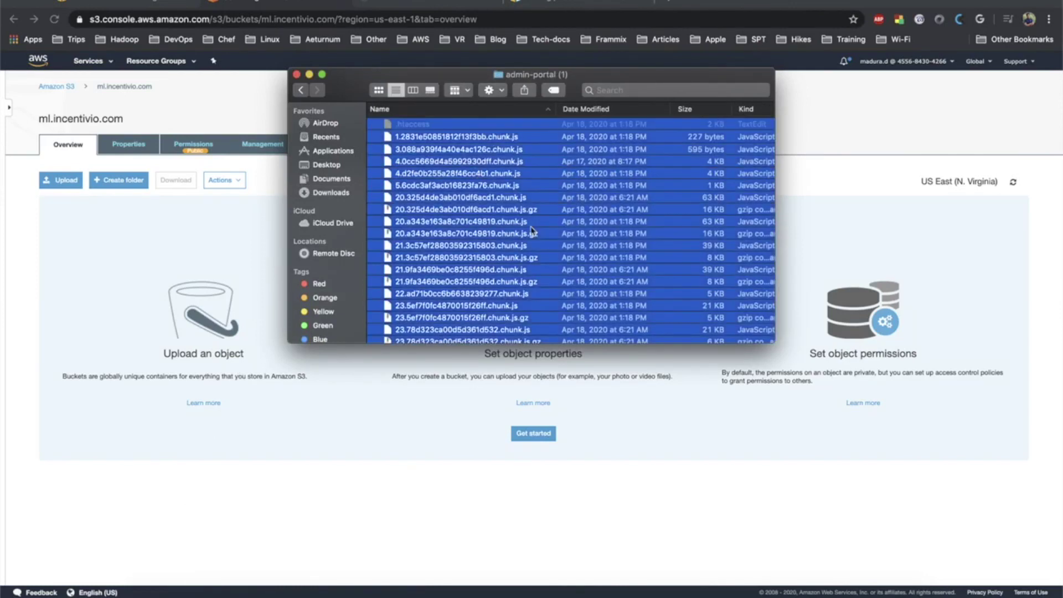
- Drag the 73 files into the bucket and upload them with Standard storage
drag(495, 179, 166, 332)
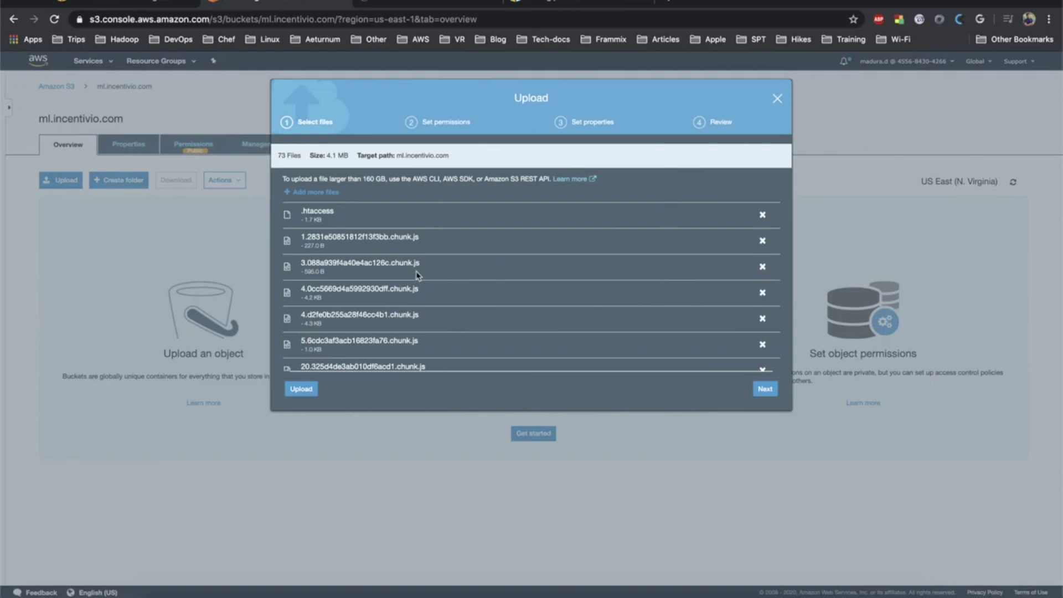
click(765, 389)
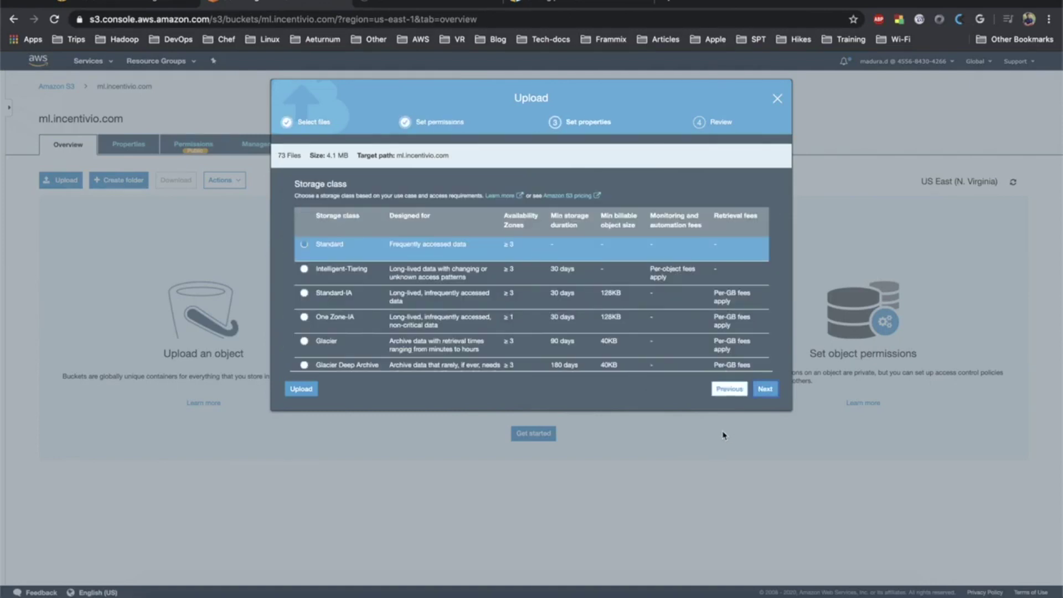
click(765, 390)
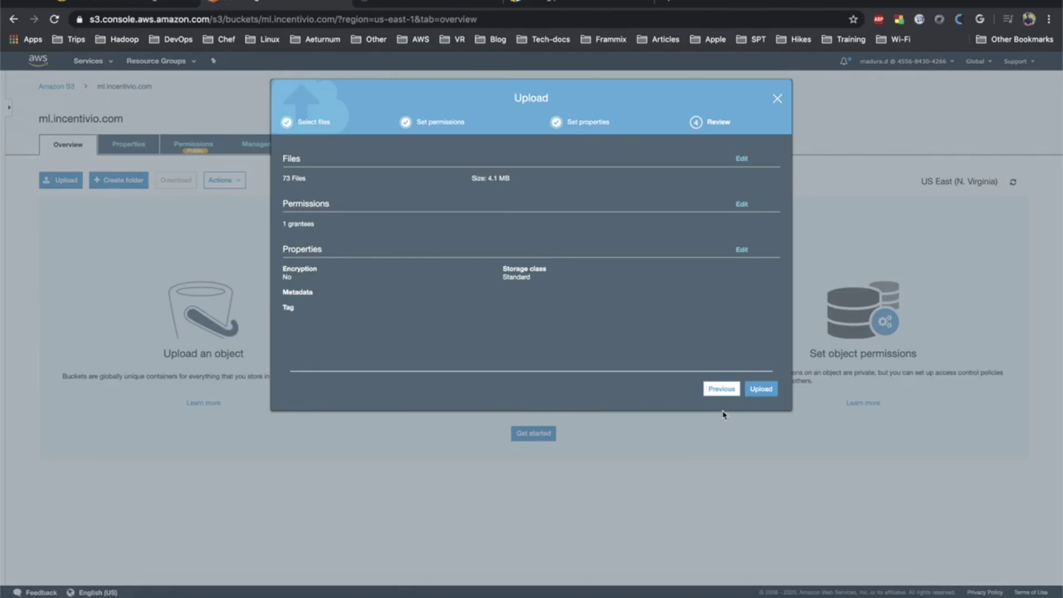
click(761, 389)
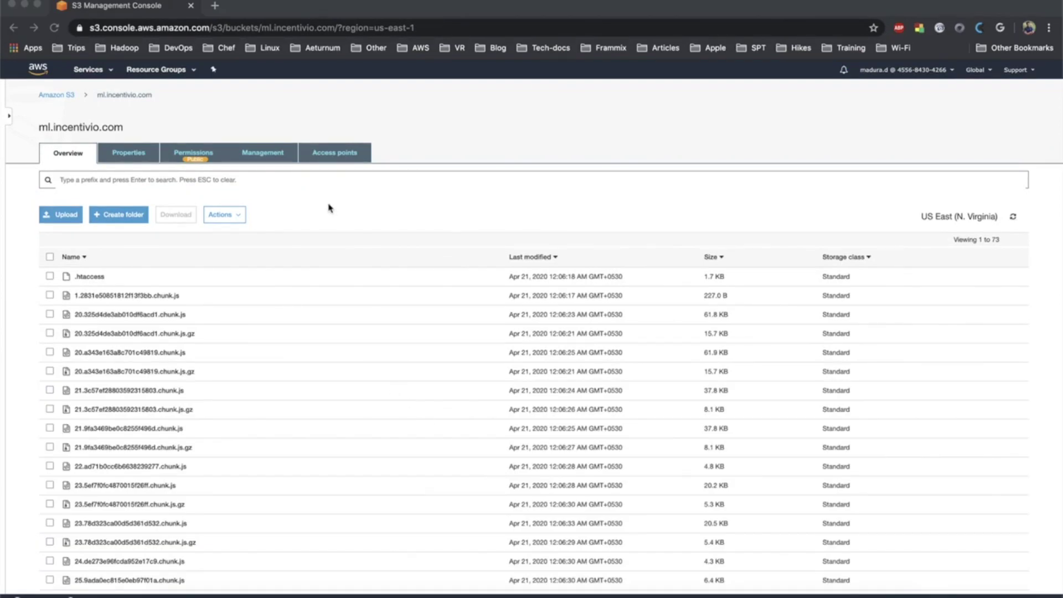
- Open the bucket's Static website hosting settings and load the endpoint in a new tab
click(146, 163)
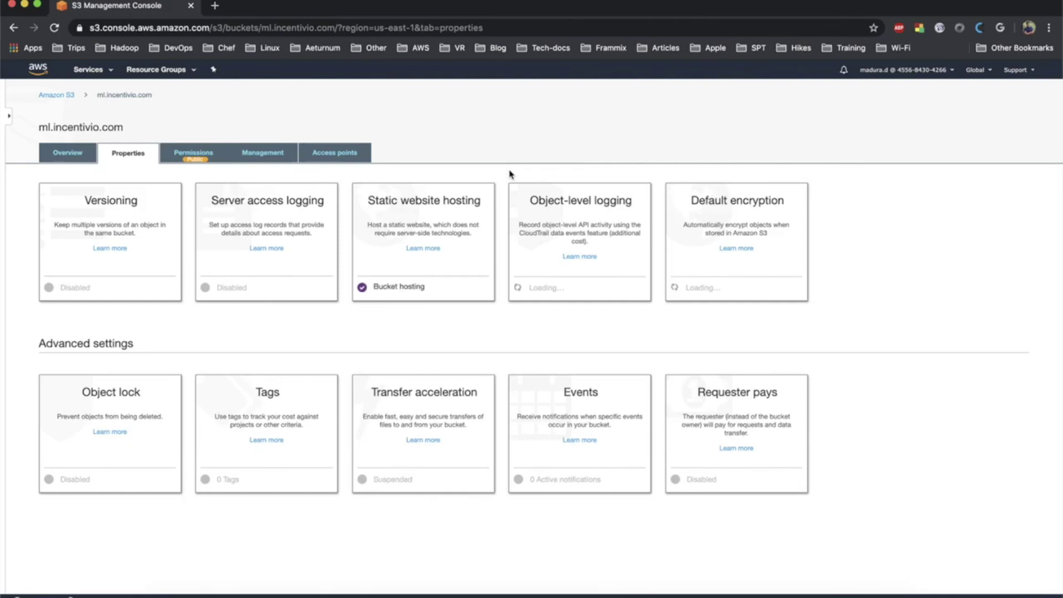
click(419, 209)
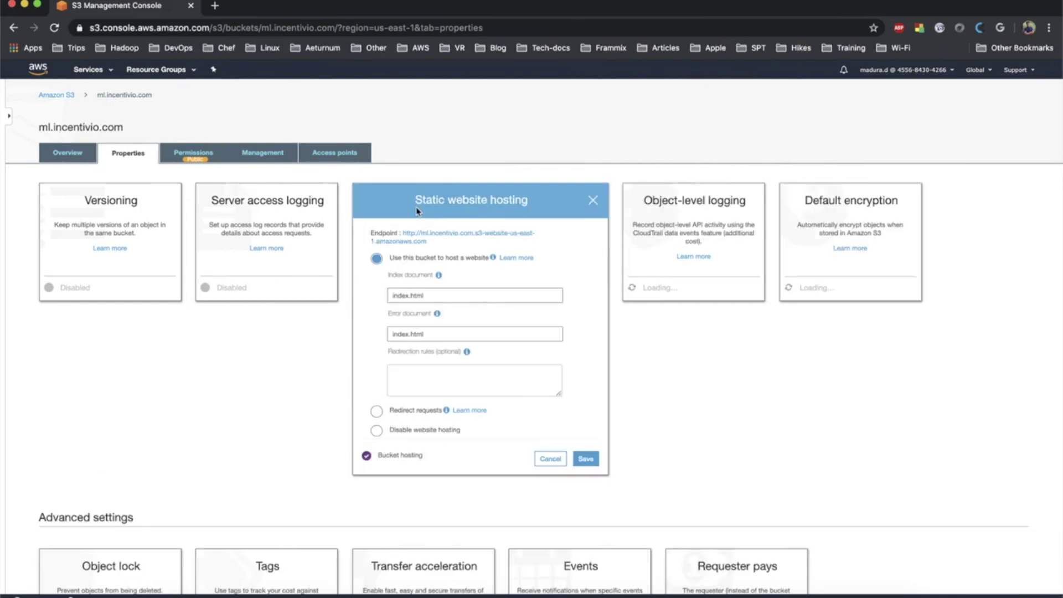
click(471, 236)
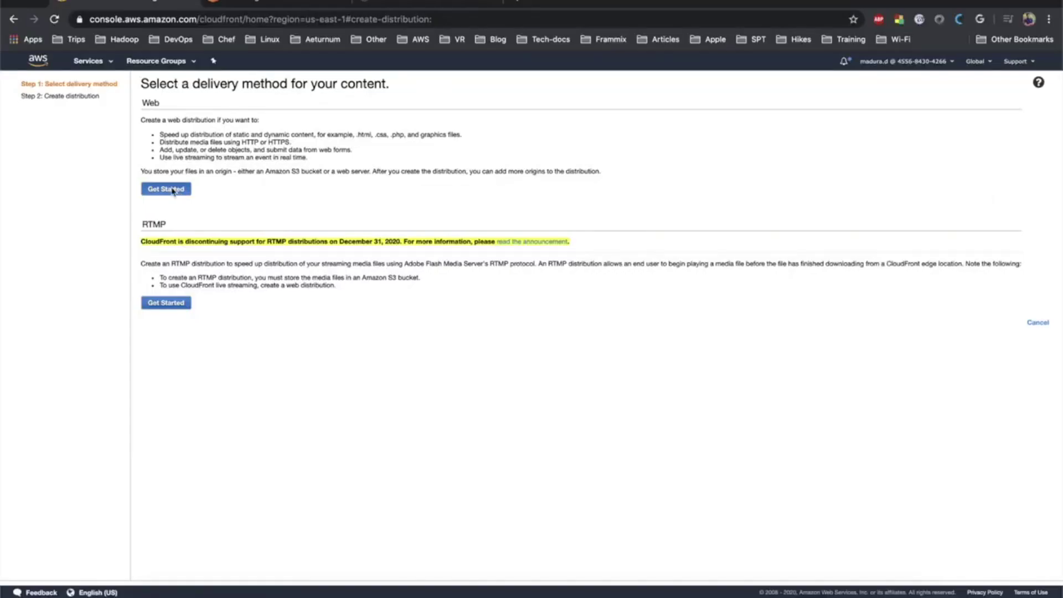
- After presenting the CloudFront integration slide, begin creating a web distribution
click(179, 189)
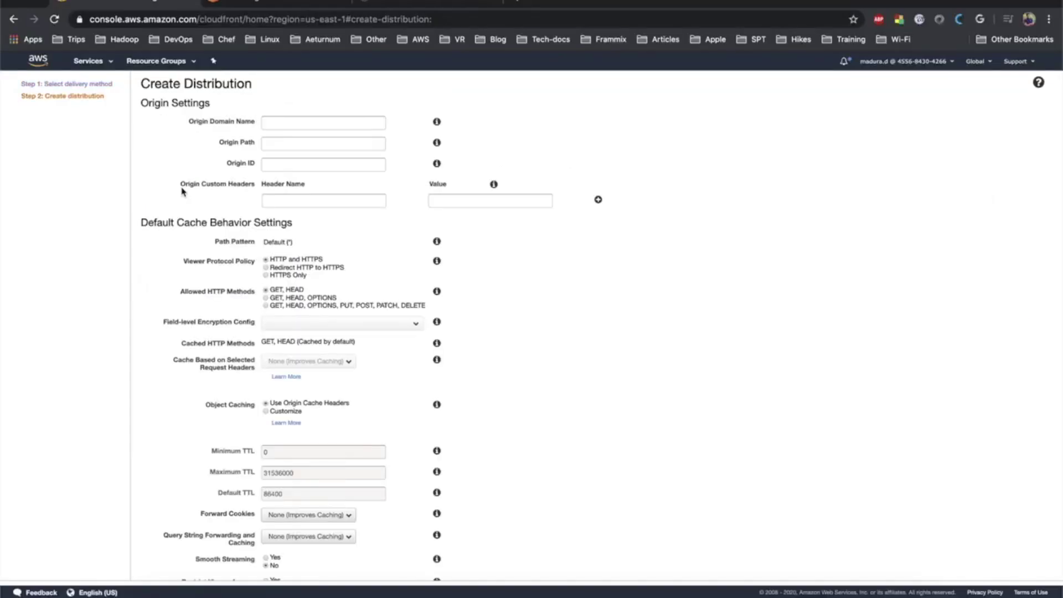
- Use the ml.incentivio.com bucket as origin and redirect HTTP to HTTPS
click(292, 121)
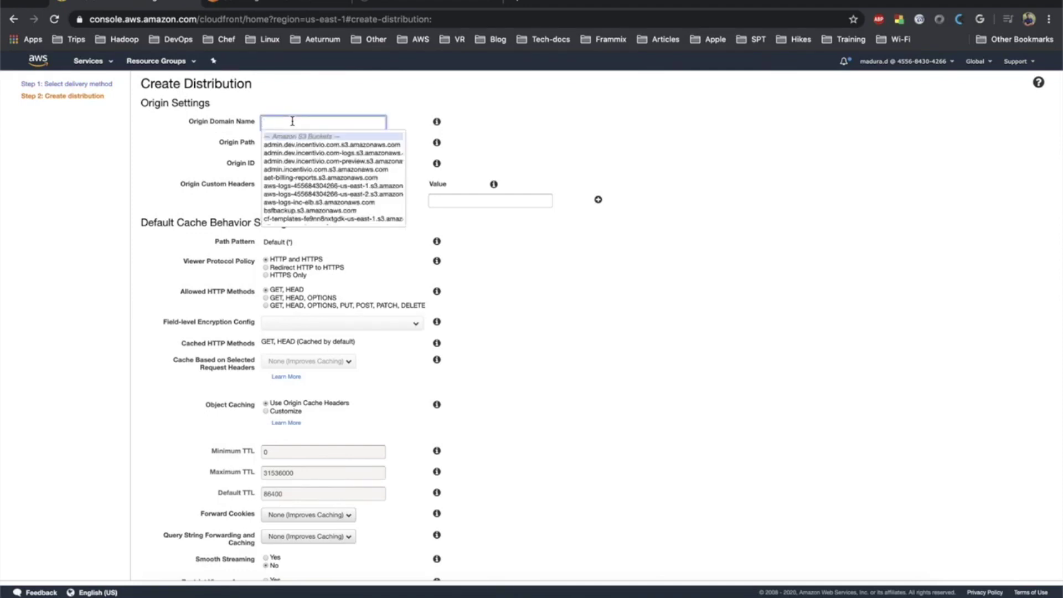
text(mi.i)
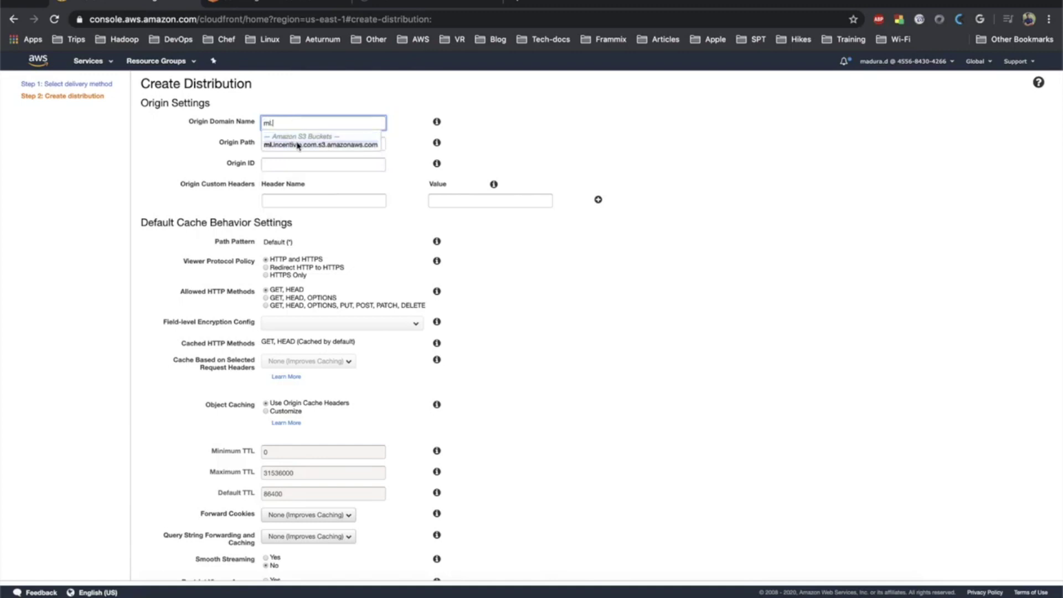
click(296, 141)
click(297, 142)
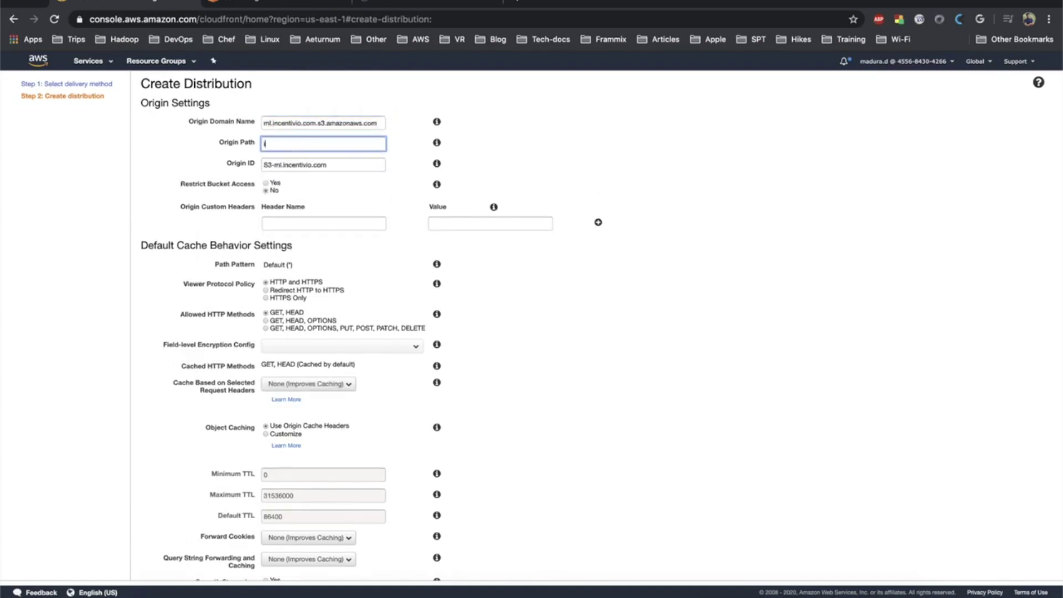
text(index.h)
text(tml)
scroll(332, 195, down, 2)
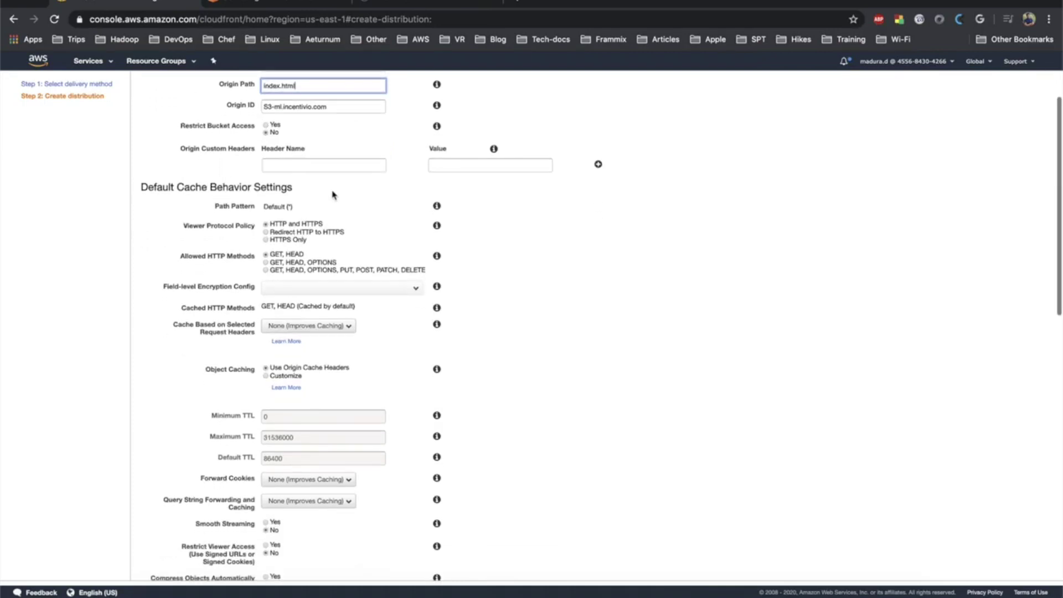
click(278, 223)
scroll(316, 261, down, 2)
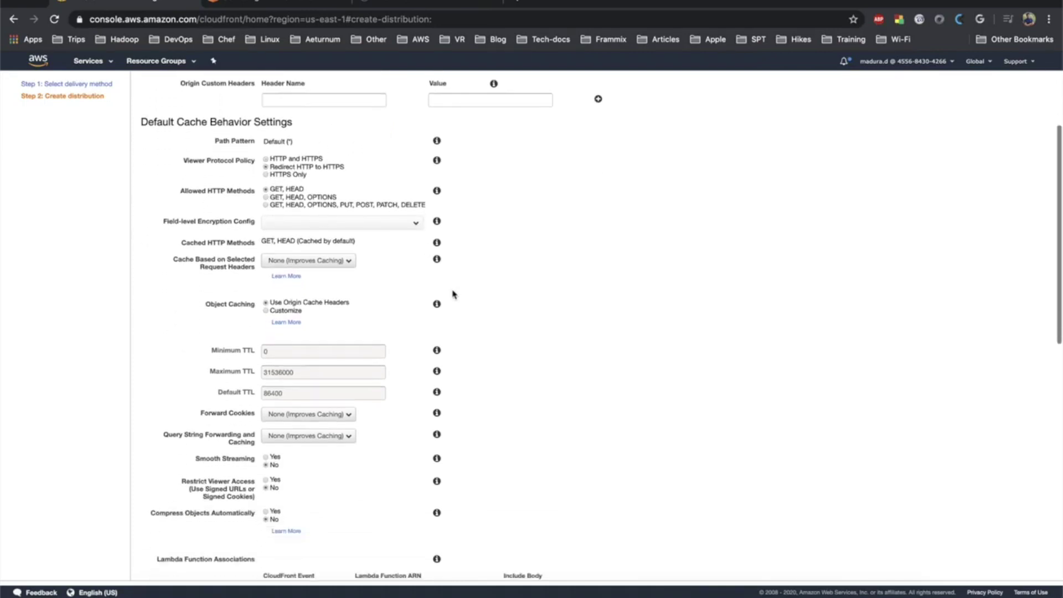
scroll(453, 293, down, 2)
scroll(453, 293, down, 3)
scroll(452, 294, down, 2)
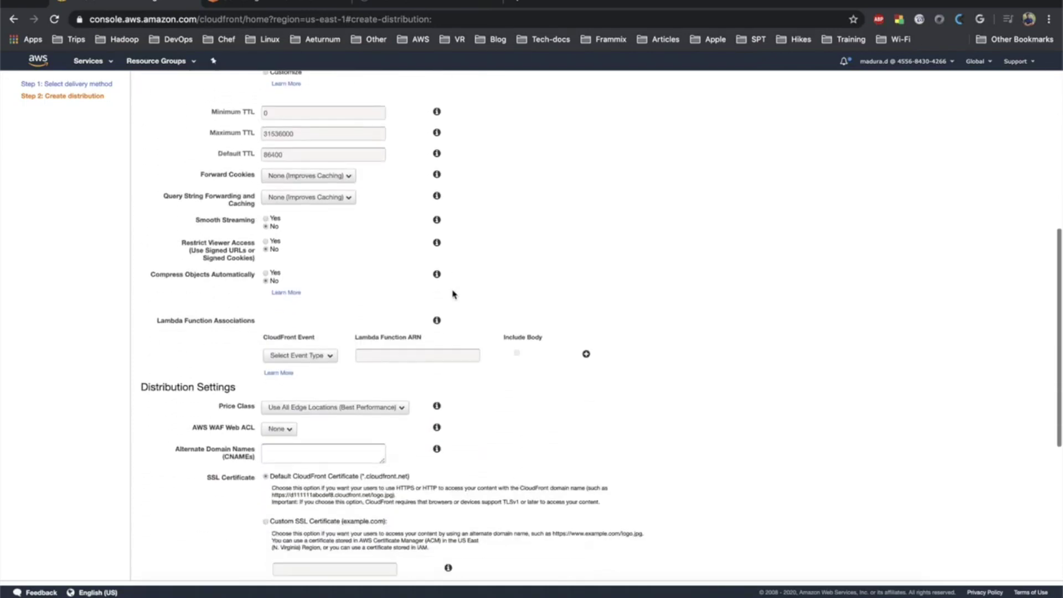
scroll(453, 293, down, 2)
- Add the *.incentivio.com alias with its custom SSL certificate and create the distribution
click(315, 401)
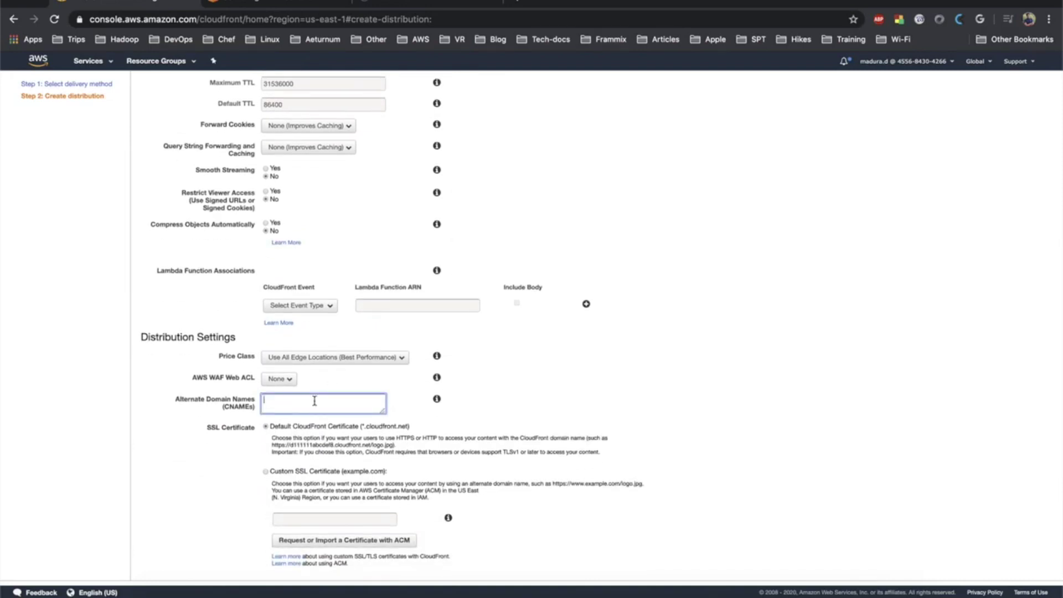
text(*)
text(incent)
text(ivio.com)
scroll(335, 455, down, 1)
click(266, 428)
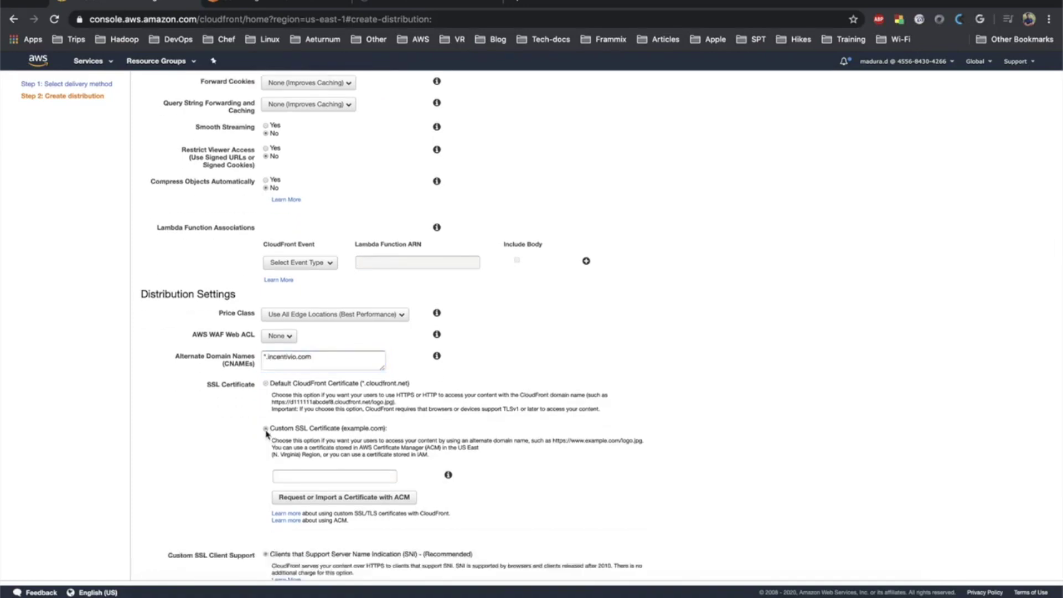
click(327, 475)
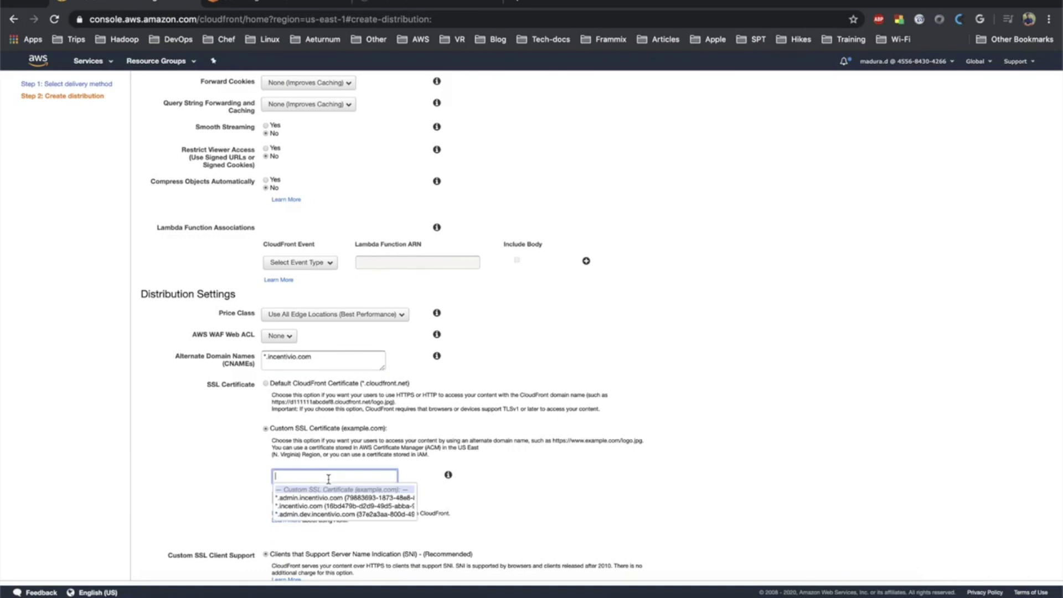
click(371, 509)
scroll(473, 490, down, 1)
scroll(474, 490, down, 4)
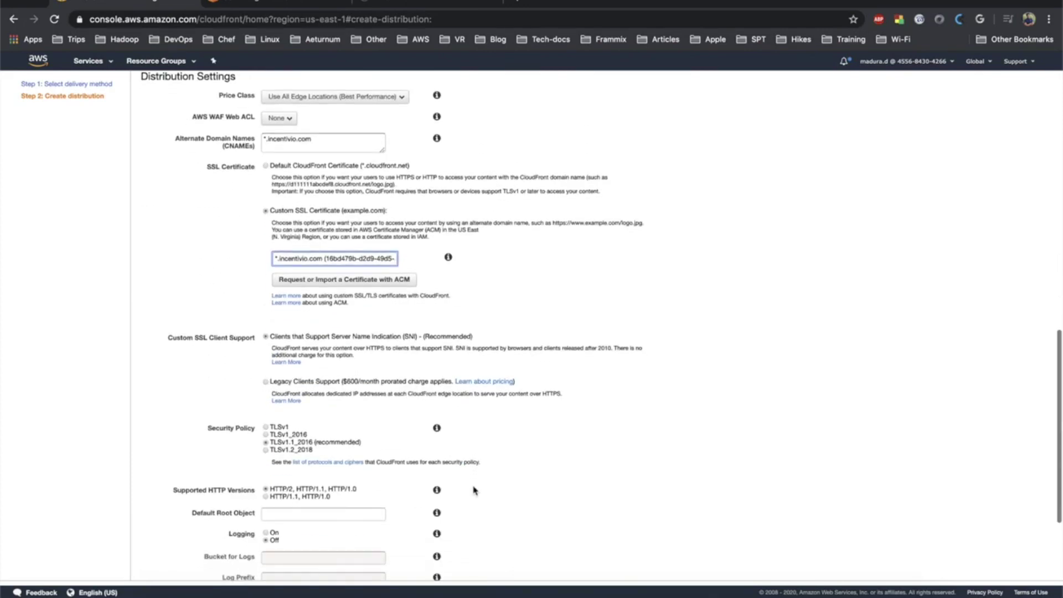
scroll(473, 489, down, 4)
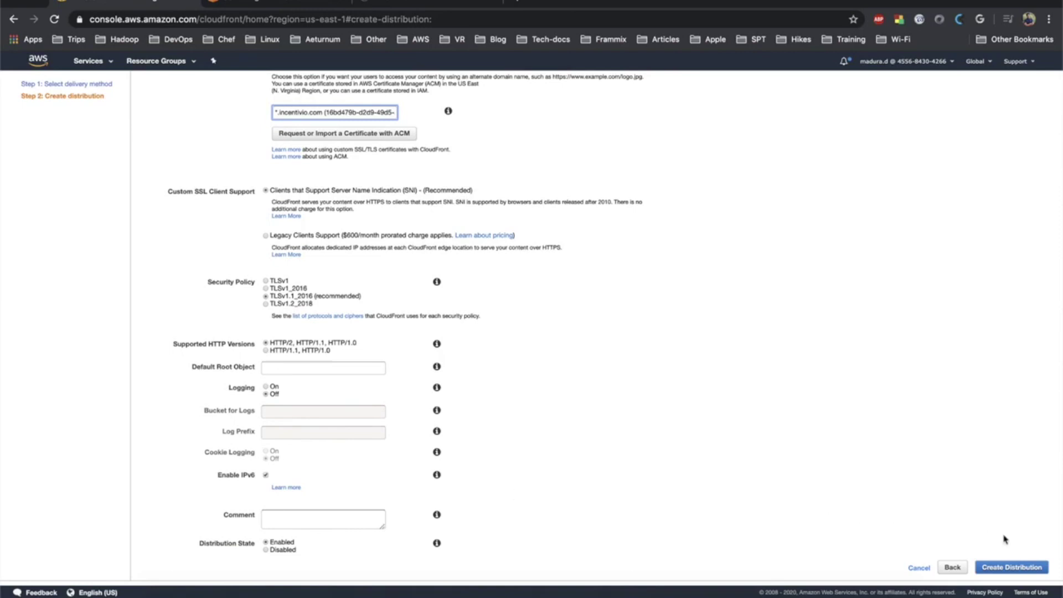
click(1021, 570)
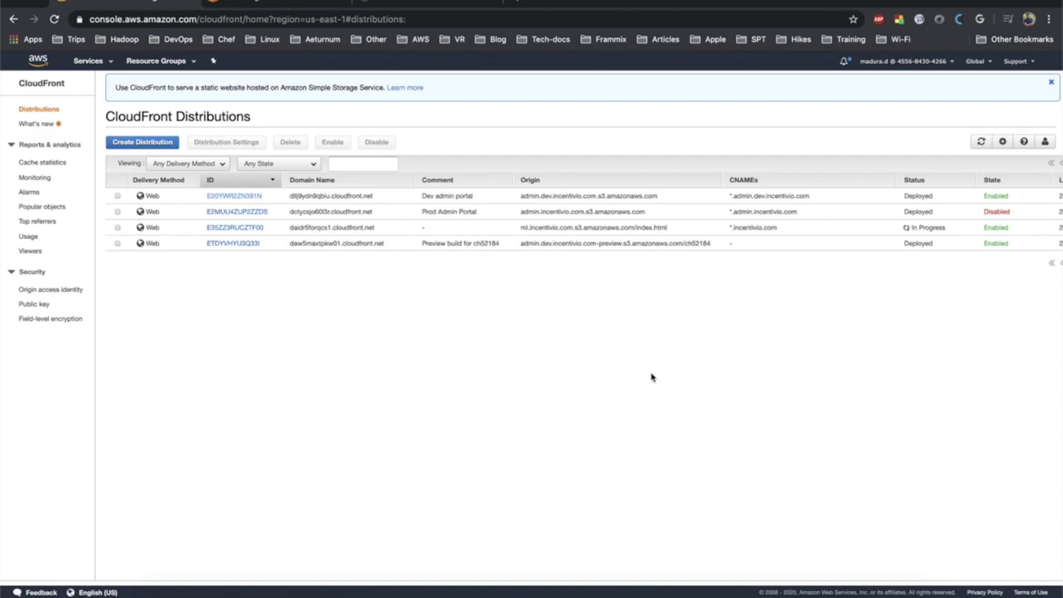
- Give the new distribution the comment ml.incentivio.com, save, and return to S3
click(234, 226)
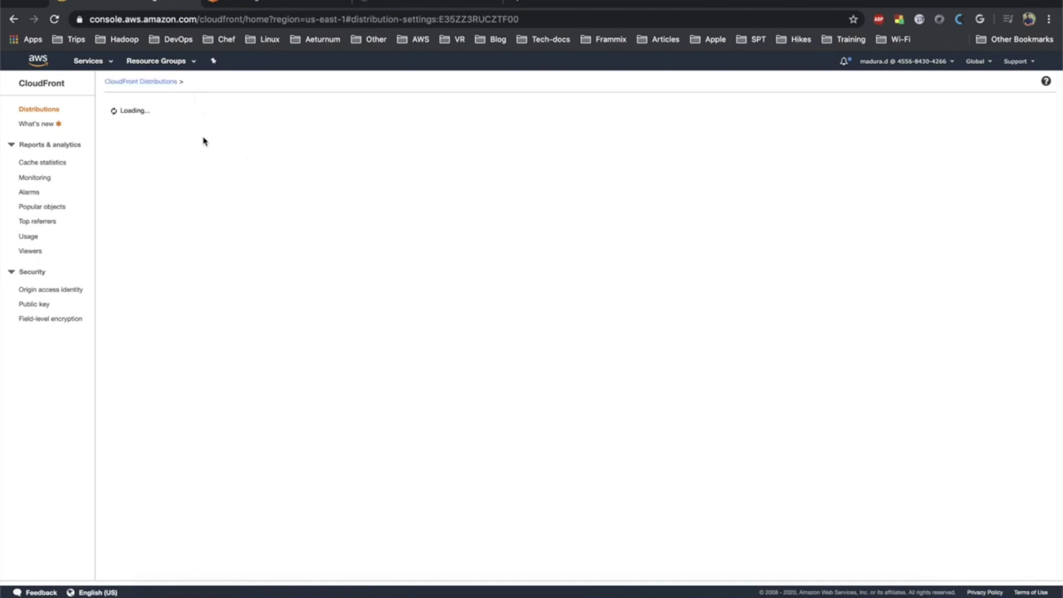
click(119, 125)
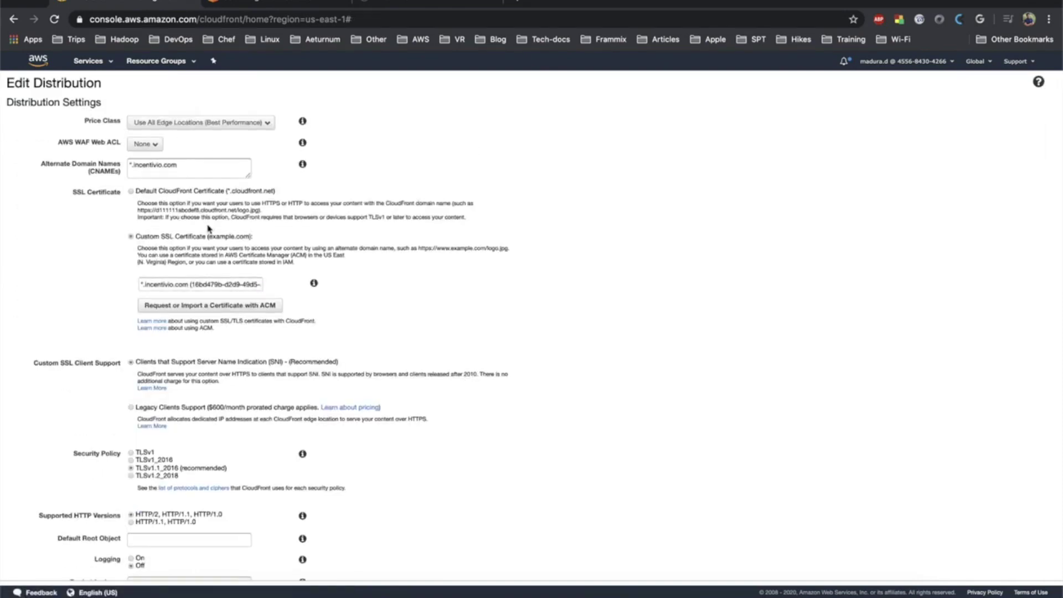
scroll(208, 229, down, 2)
scroll(207, 224, down, 2)
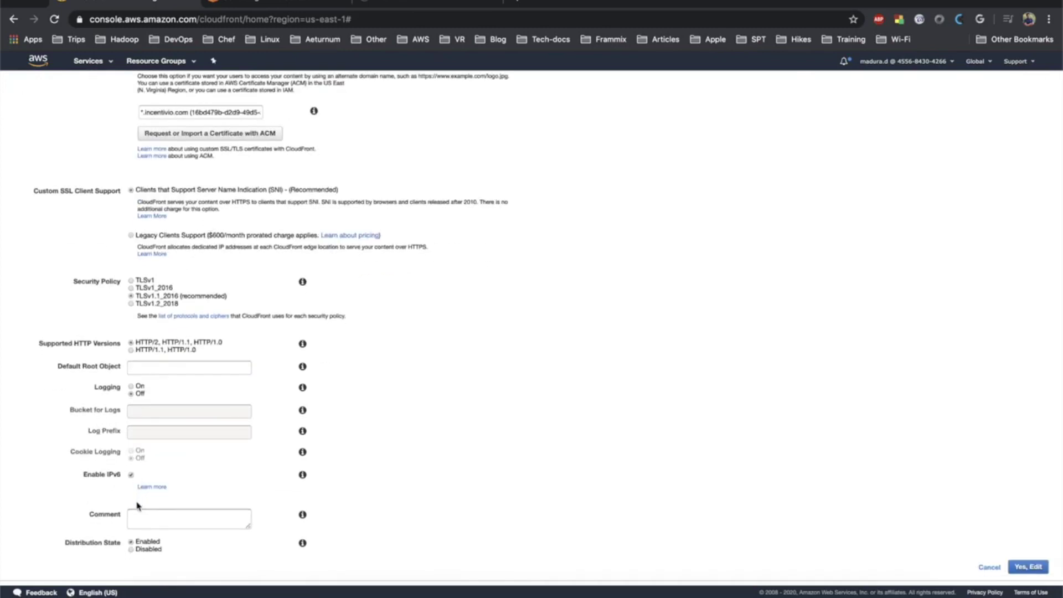
click(154, 516)
text(ml.)
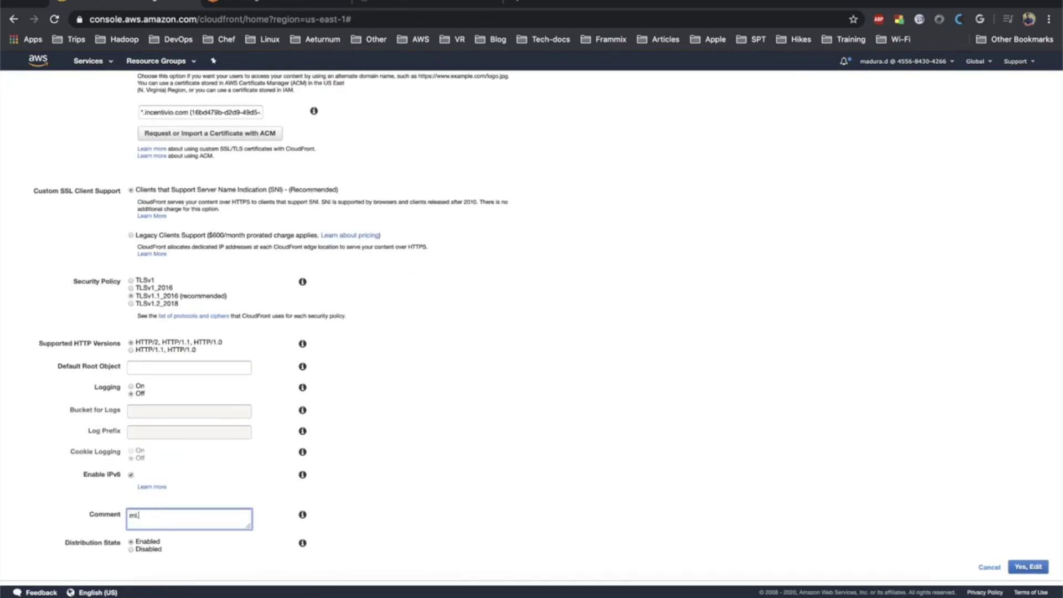
text(incentivio.)
text(com)
click(1037, 570)
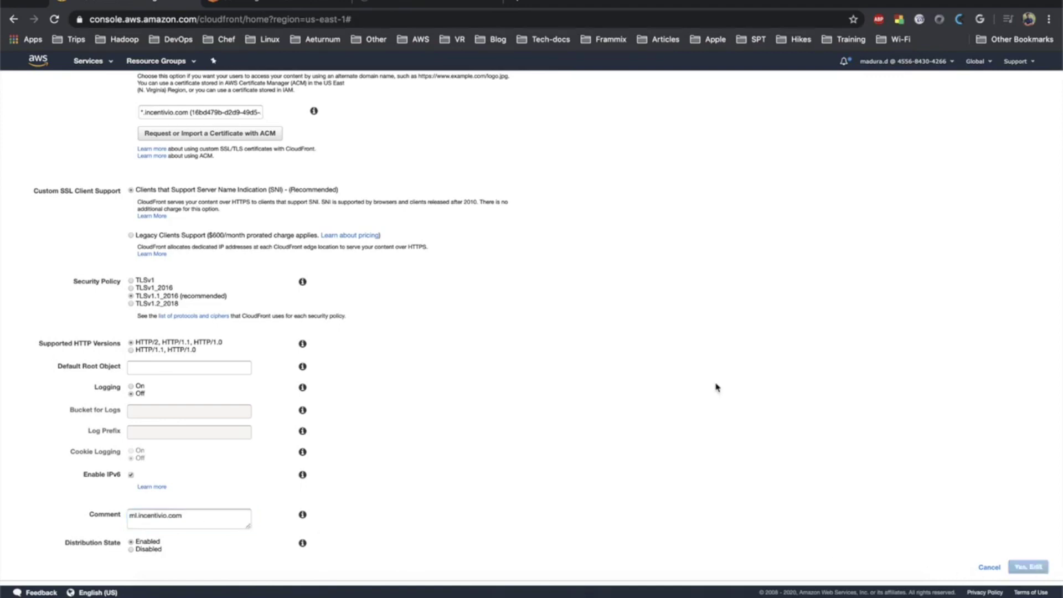
click(262, 3)
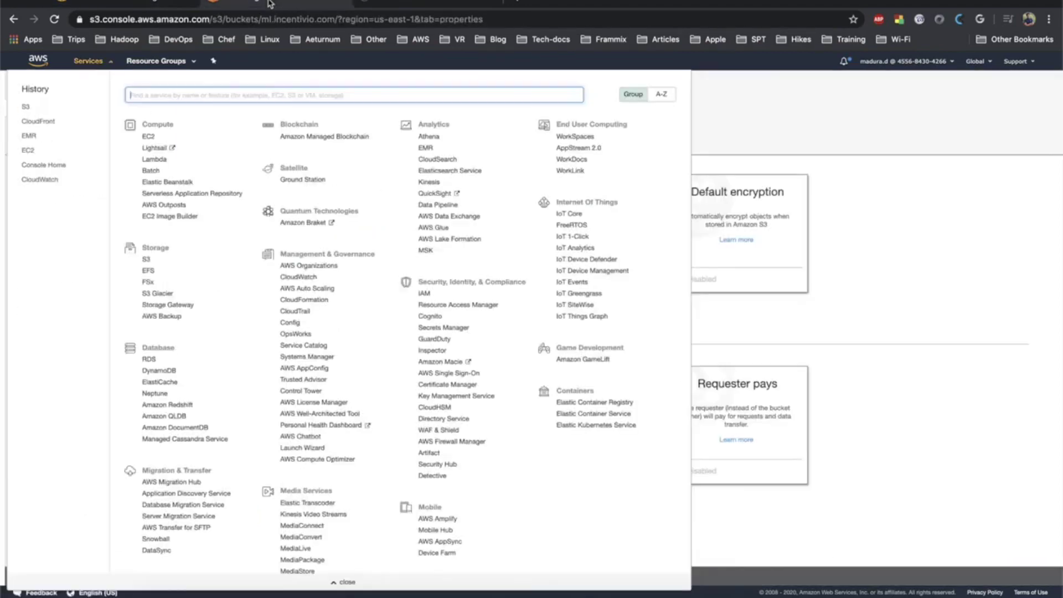
- Copy the bucket's static website hosting endpoint from the S3 properties
click(731, 138)
click(395, 280)
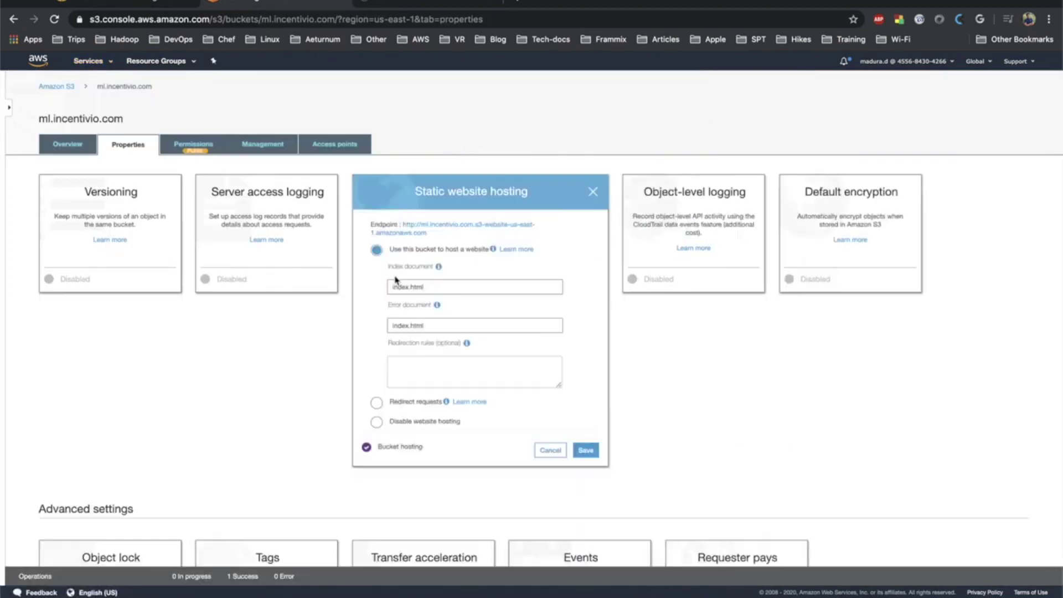
triple_click(441, 239)
- Replace the CloudFront origin domain name with the S3 website endpoint and save it
click(188, 158)
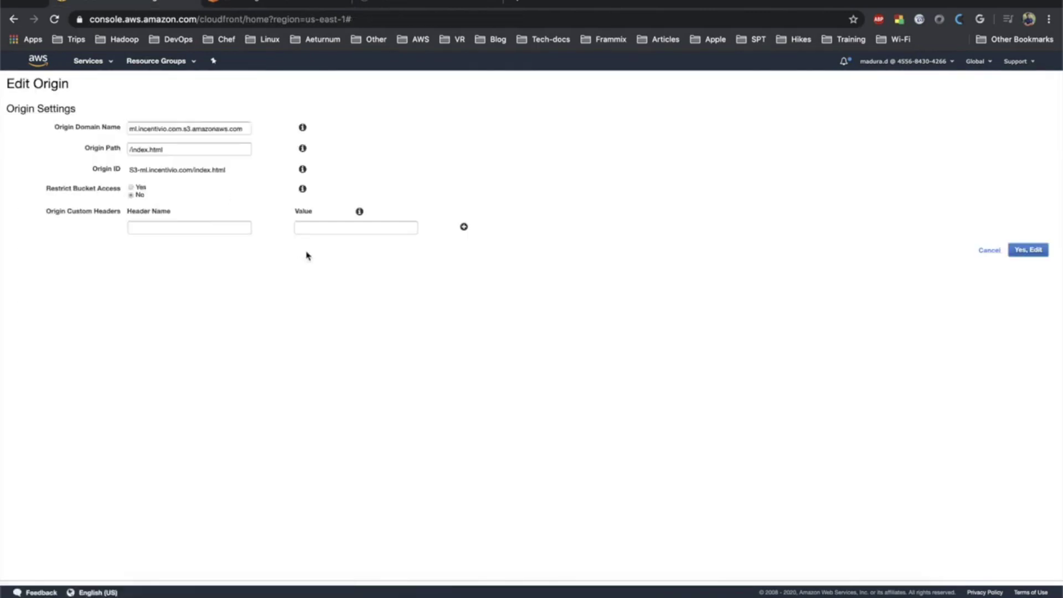
double_click(192, 130)
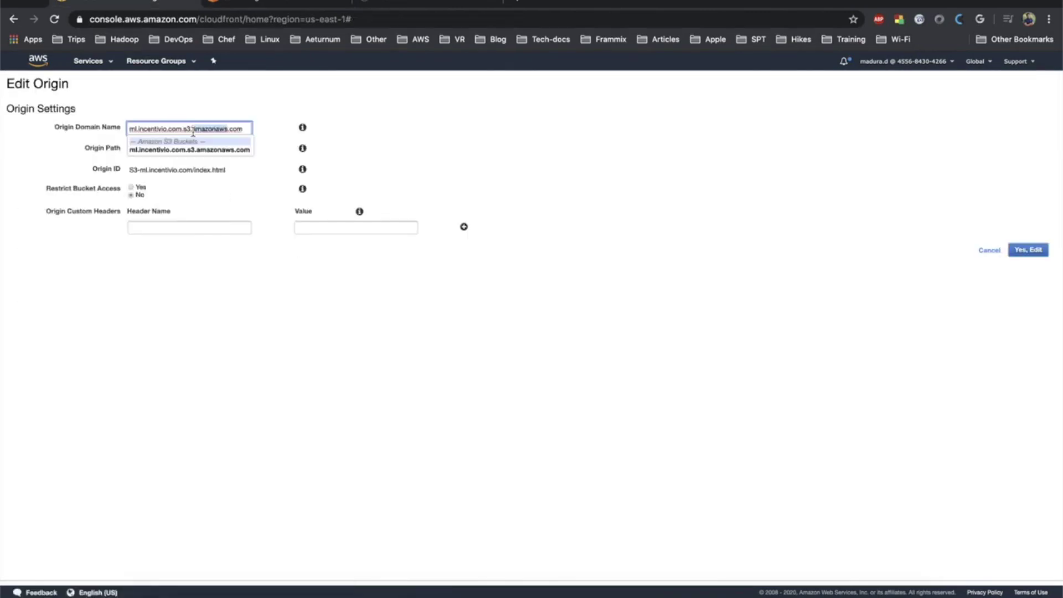
triple_click(192, 131)
key(ctrl+v)
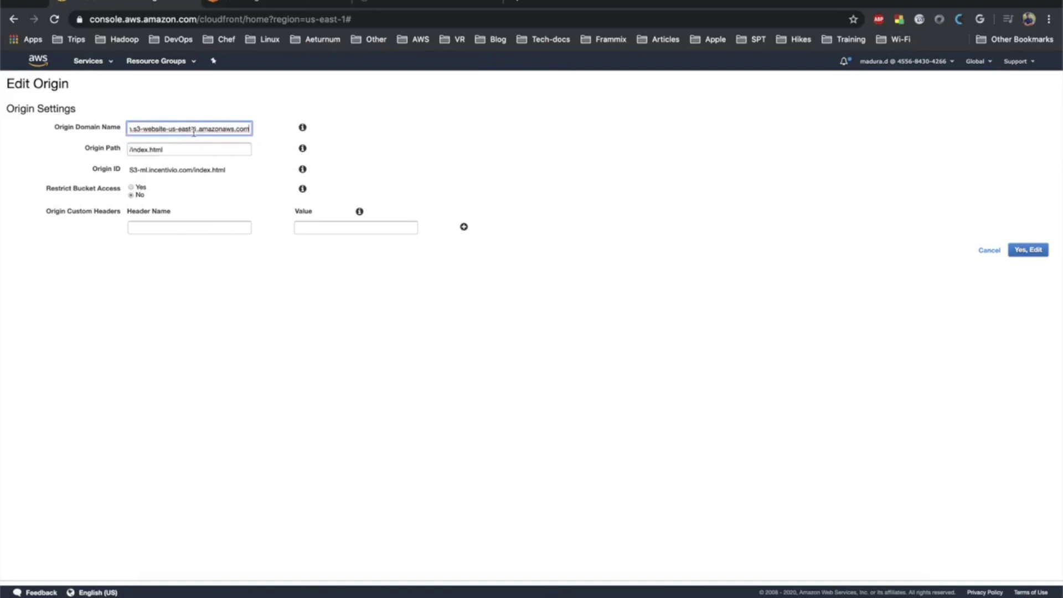
click(264, 146)
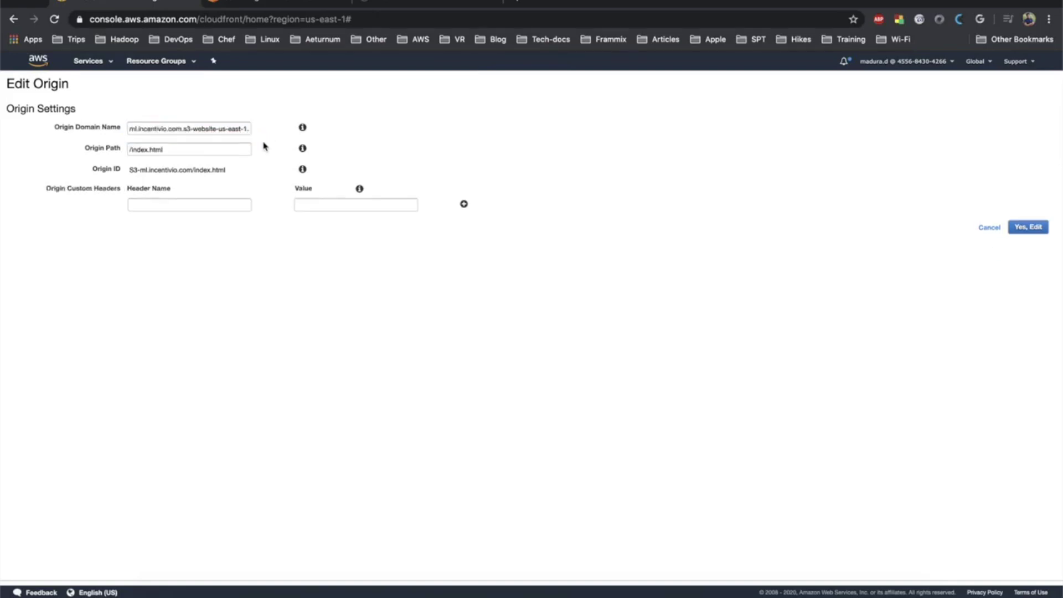
click(207, 128)
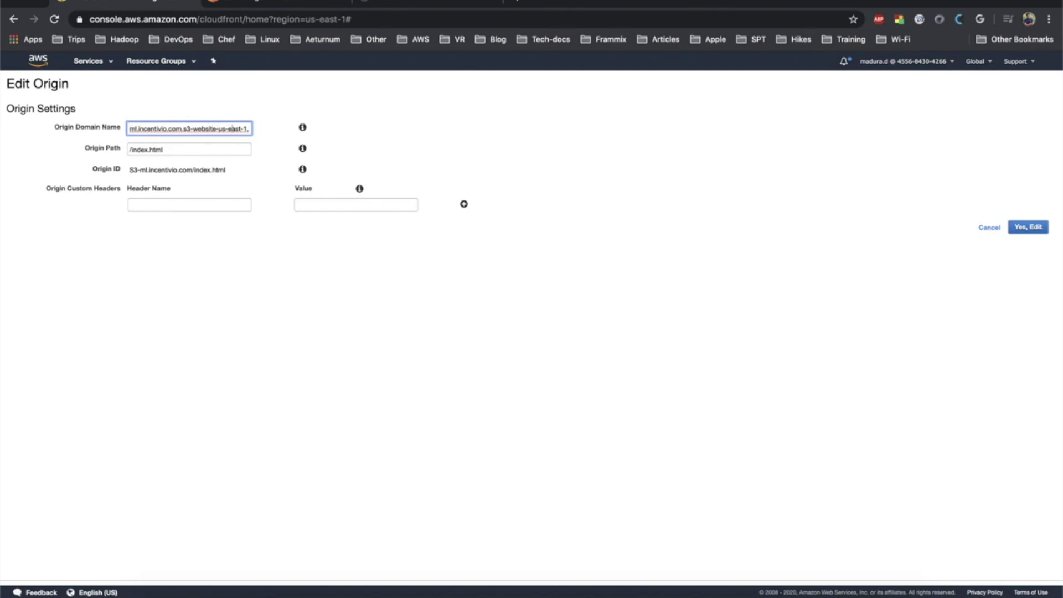
key(End)
click(1030, 230)
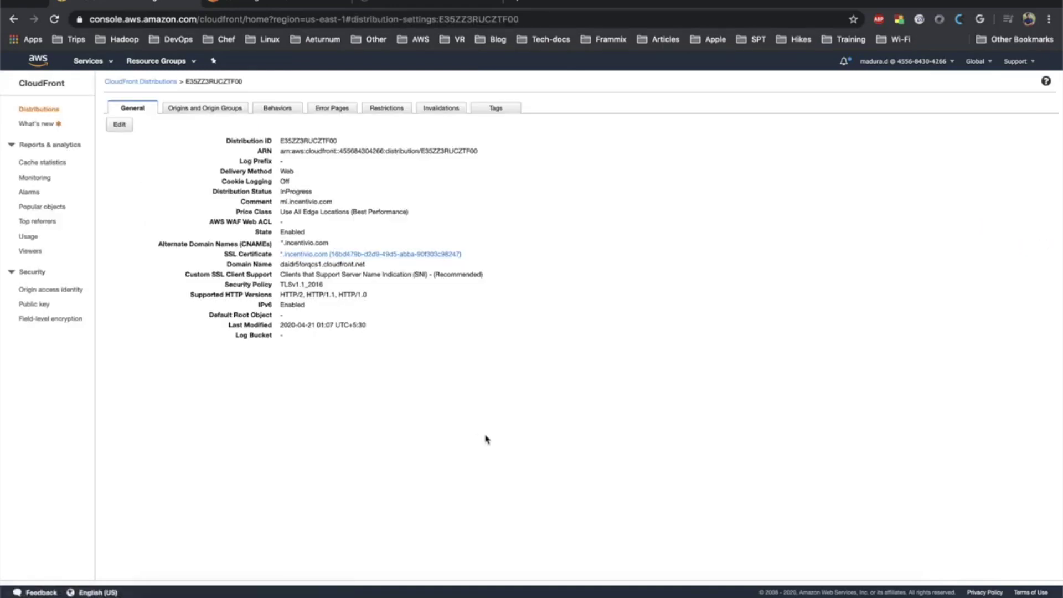
click(150, 83)
- Load daidr5forqcs1.cloudfront.net in a new browser tab
key(super+c)
key(super+t)
key(super+v)
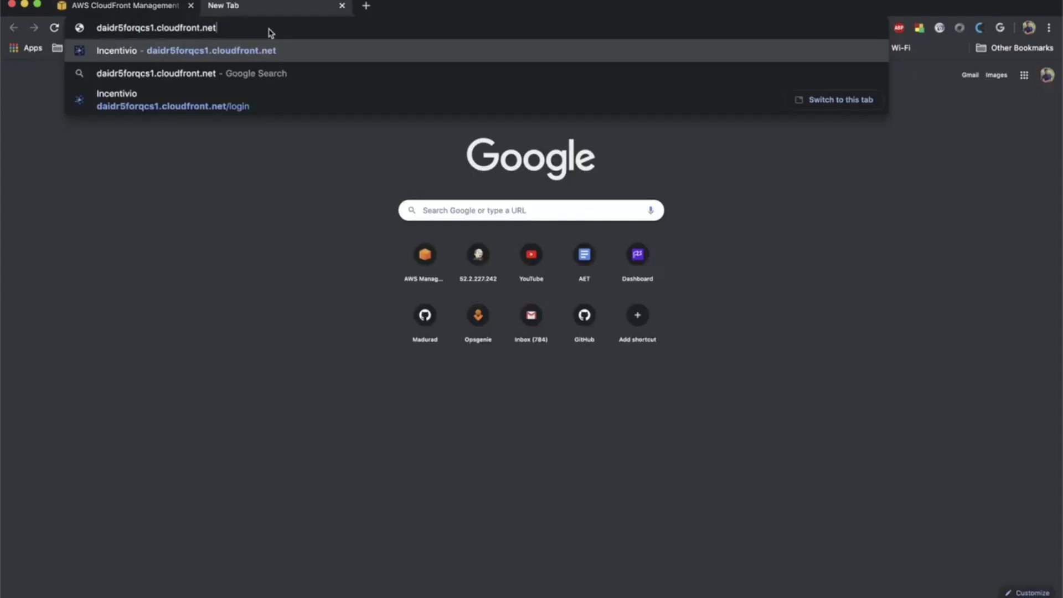
key(Return)
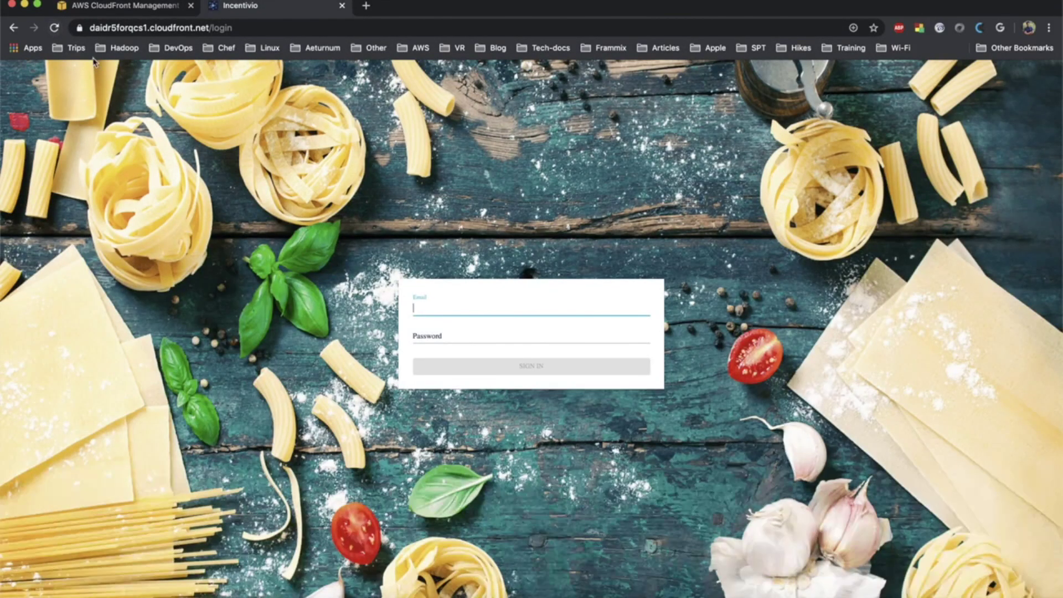
- Inspect the site's *.cloudfront.net SSL certificate and confirm it is valid
click(81, 29)
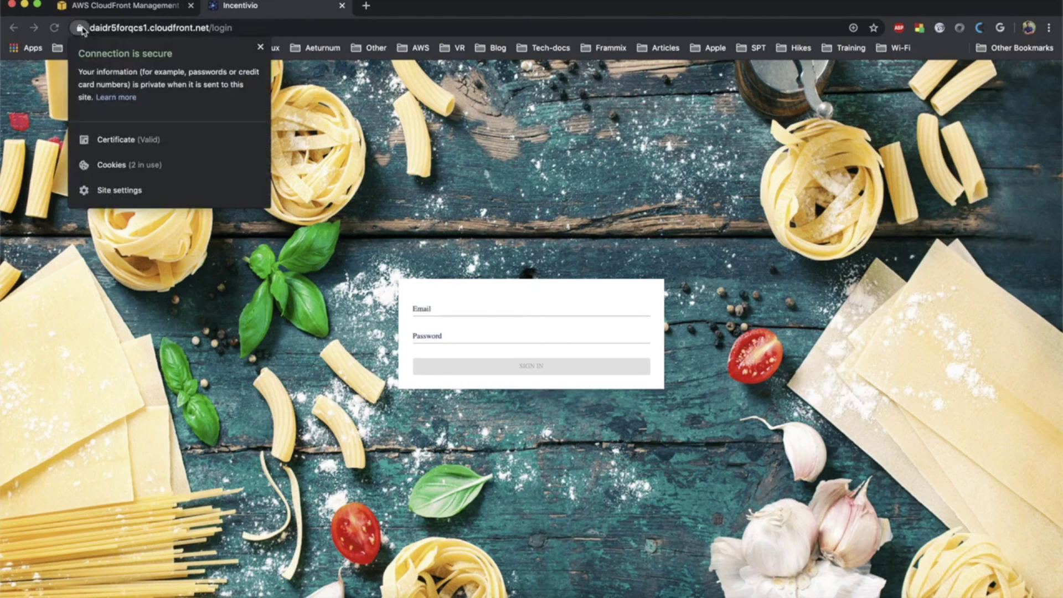
click(118, 142)
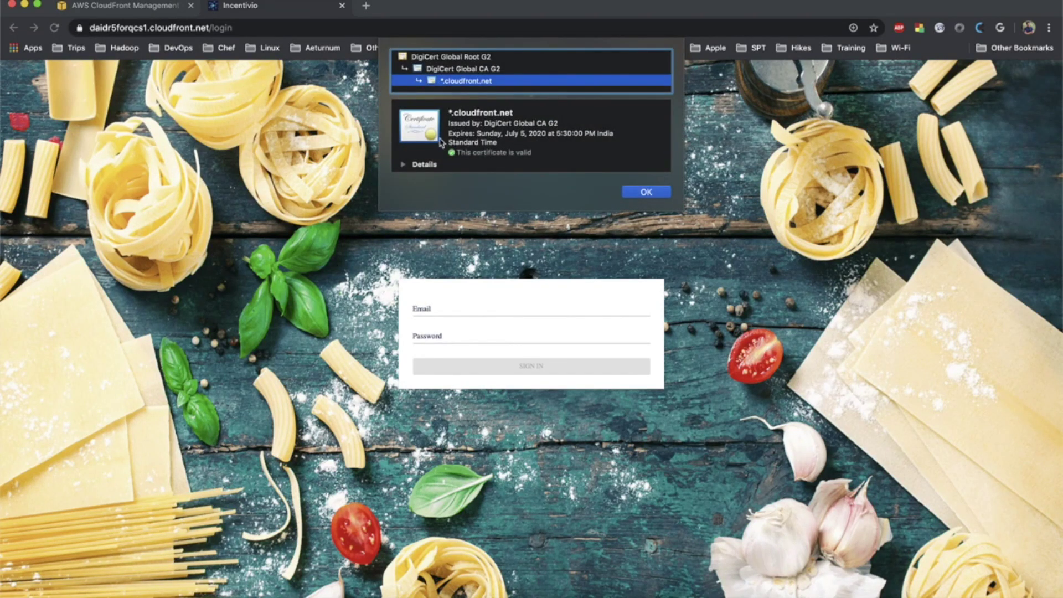
click(641, 191)
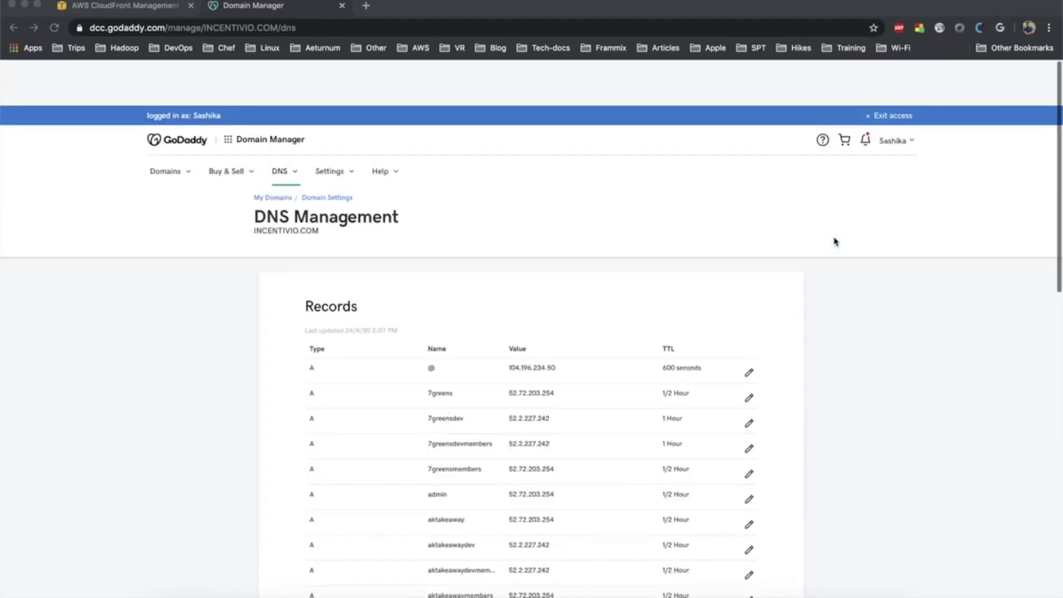
scroll(833, 240, down, 1)
scroll(637, 231, down, 1)
scroll(637, 232, down, 5)
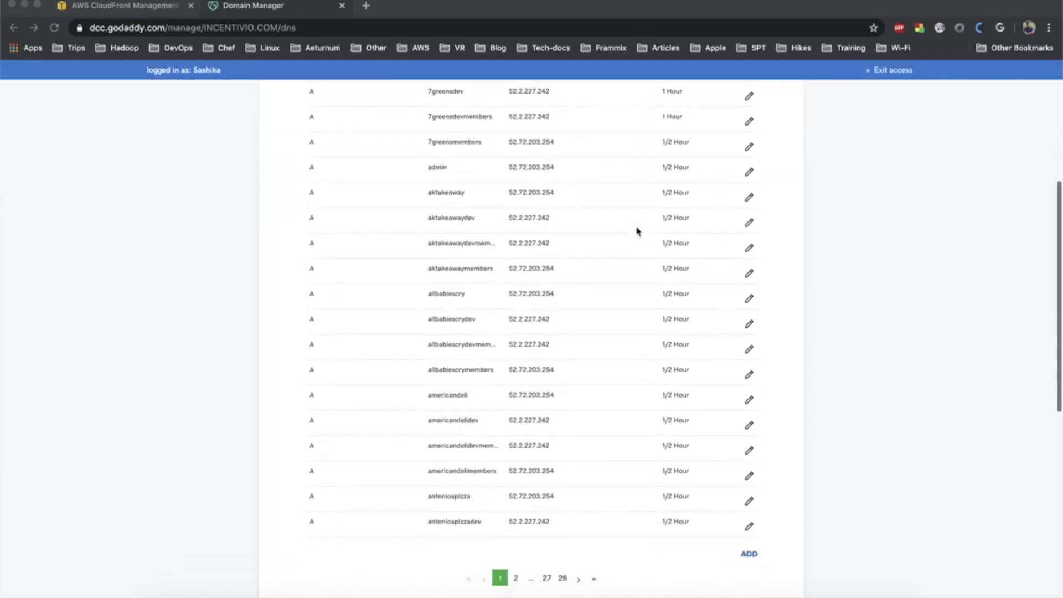
scroll(636, 231, down, 3)
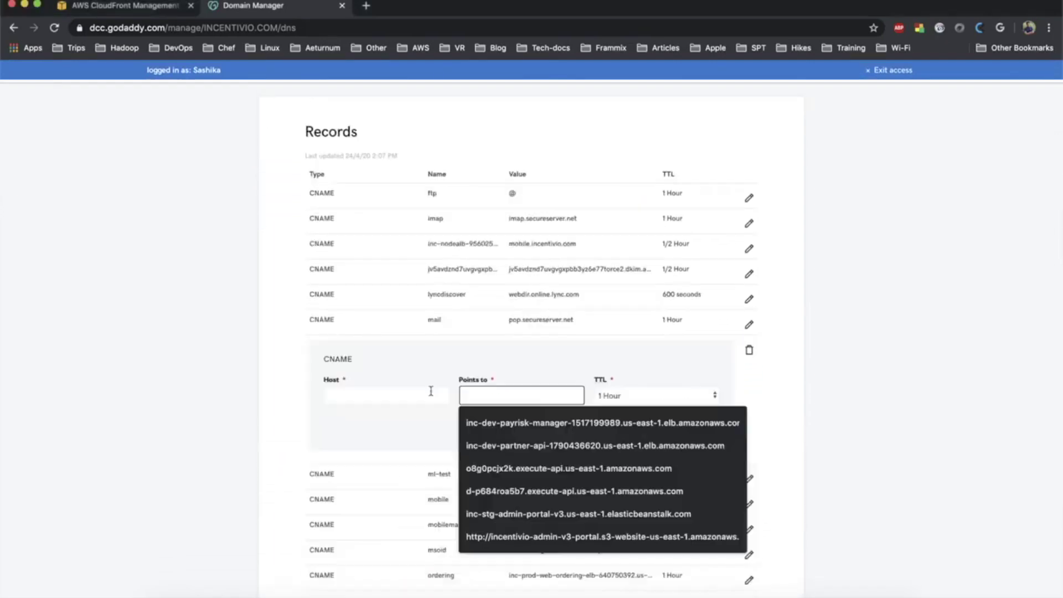
- Save a CNAME with host 'ml' targeting daidr5forqcs1.cloudfront.net, copied from CloudFront
click(429, 391)
text(ml)
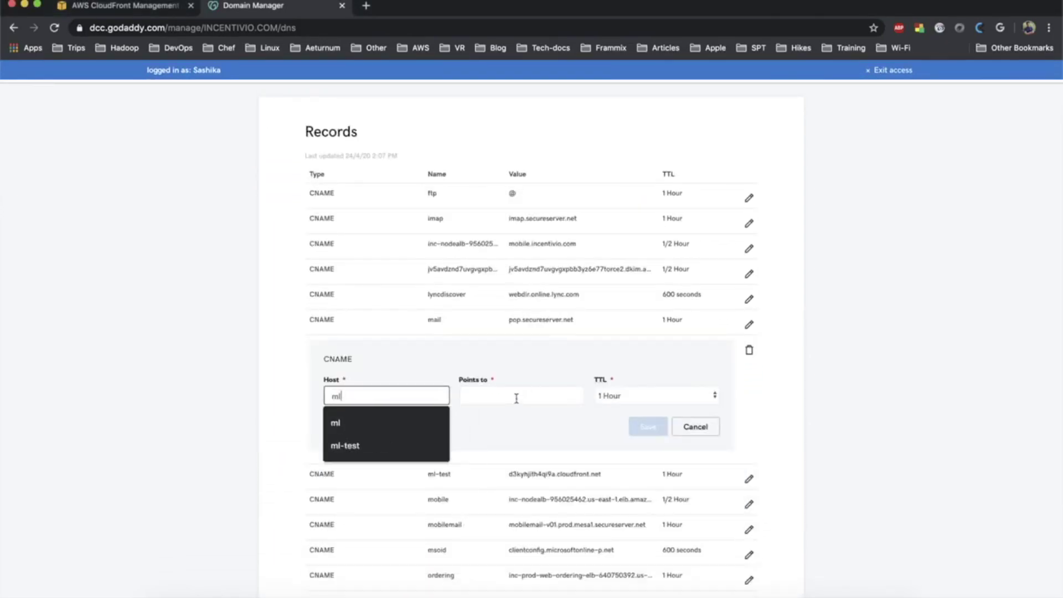
click(125, 225)
click(122, 11)
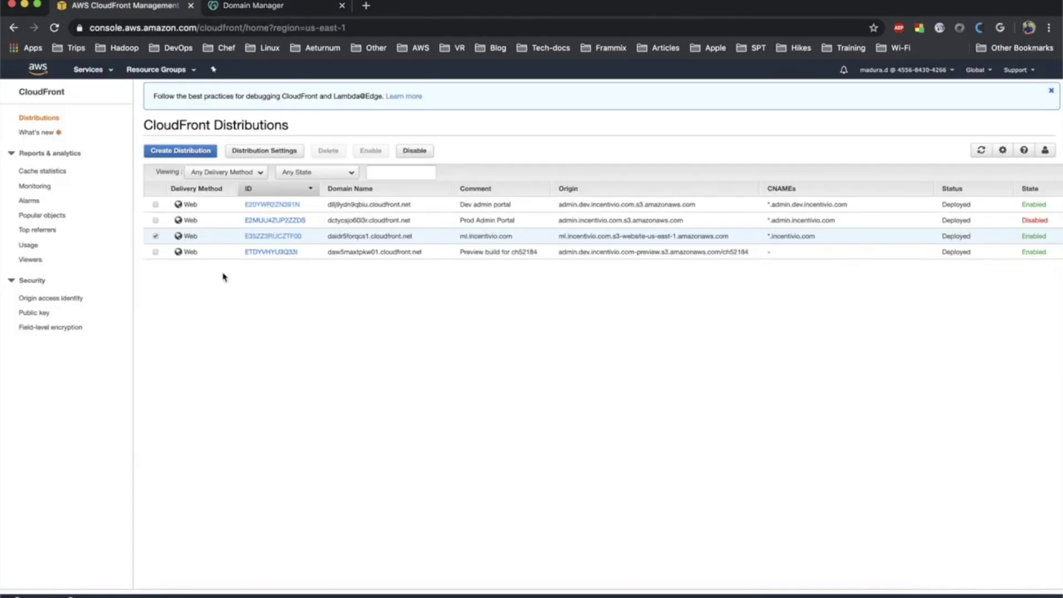
double_click(344, 236)
drag(415, 237, 328, 240)
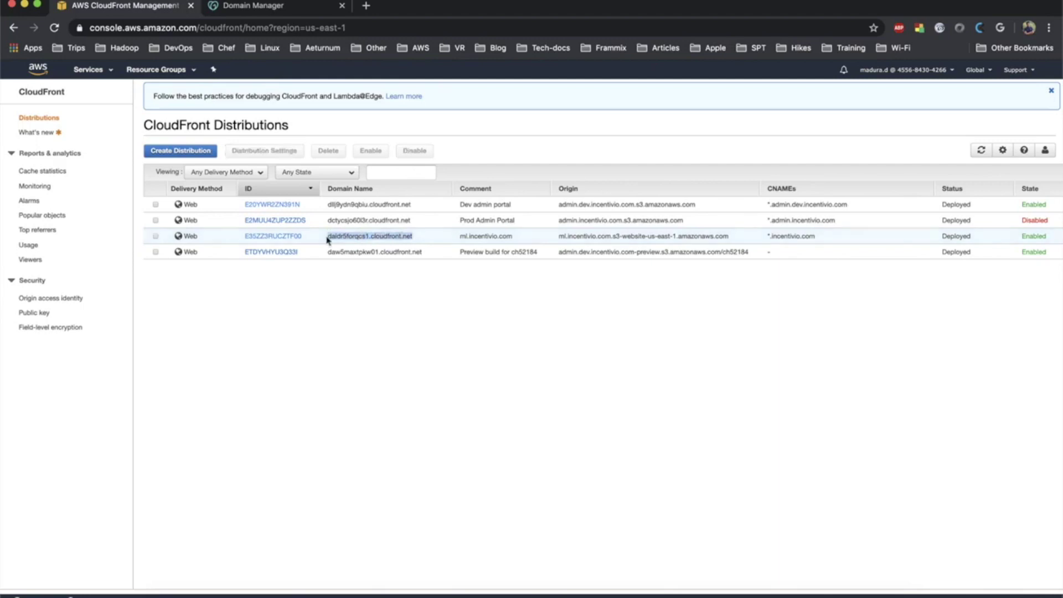
click(283, 13)
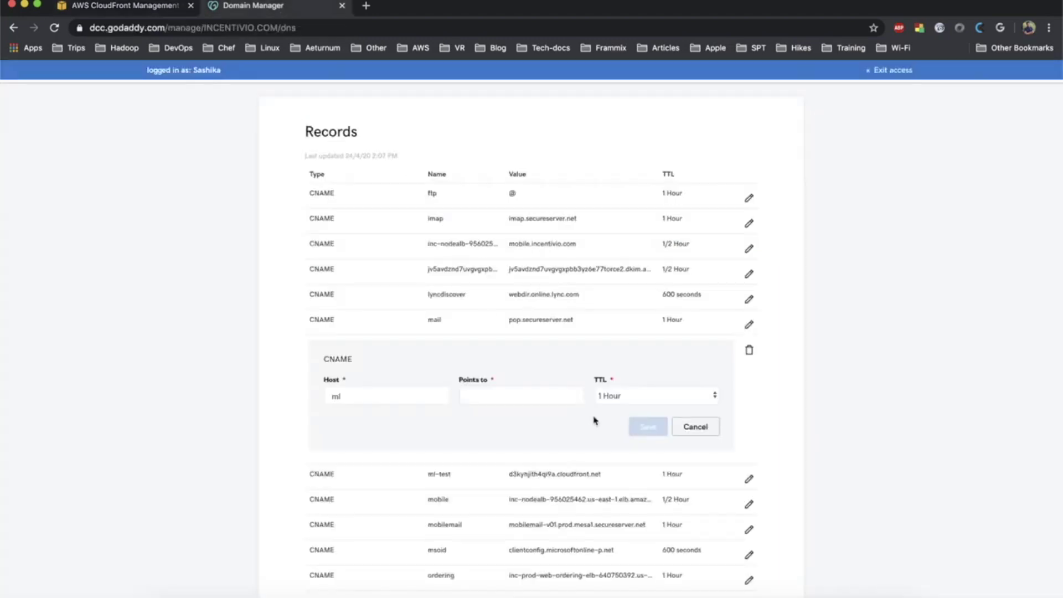
click(537, 396)
key(ctrl+v)
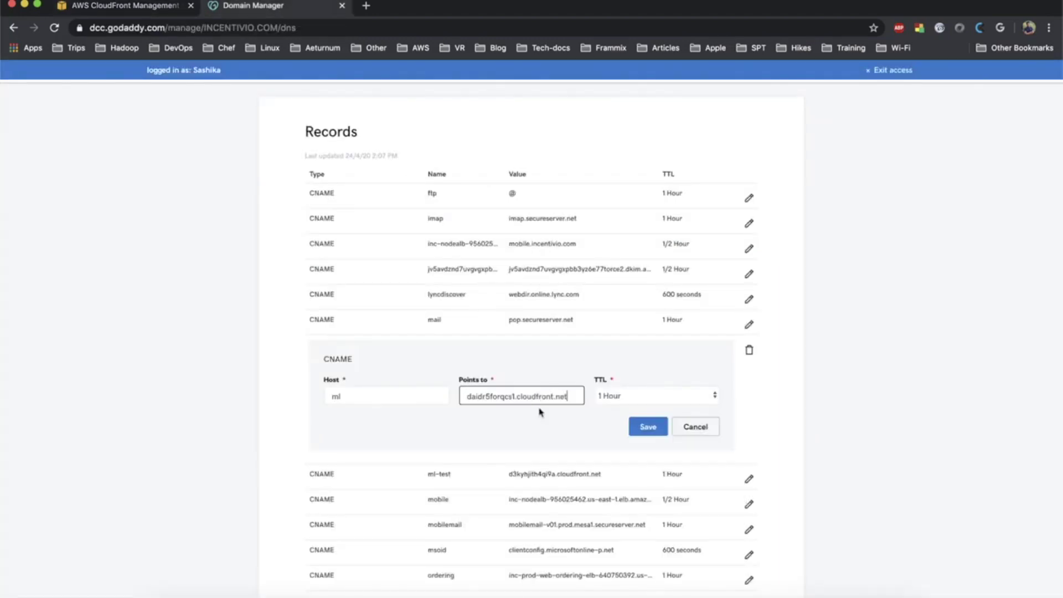
click(644, 429)
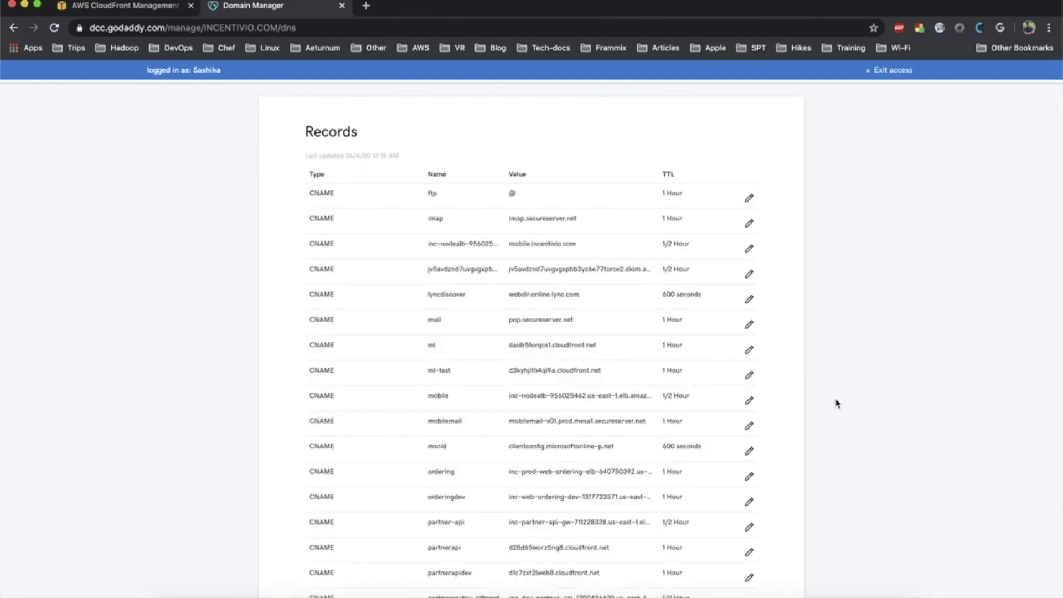
- Load ml.incentivio.com over HTTPS and verify its Amazon-issued *.incentivio.com certificate
key(super+t)
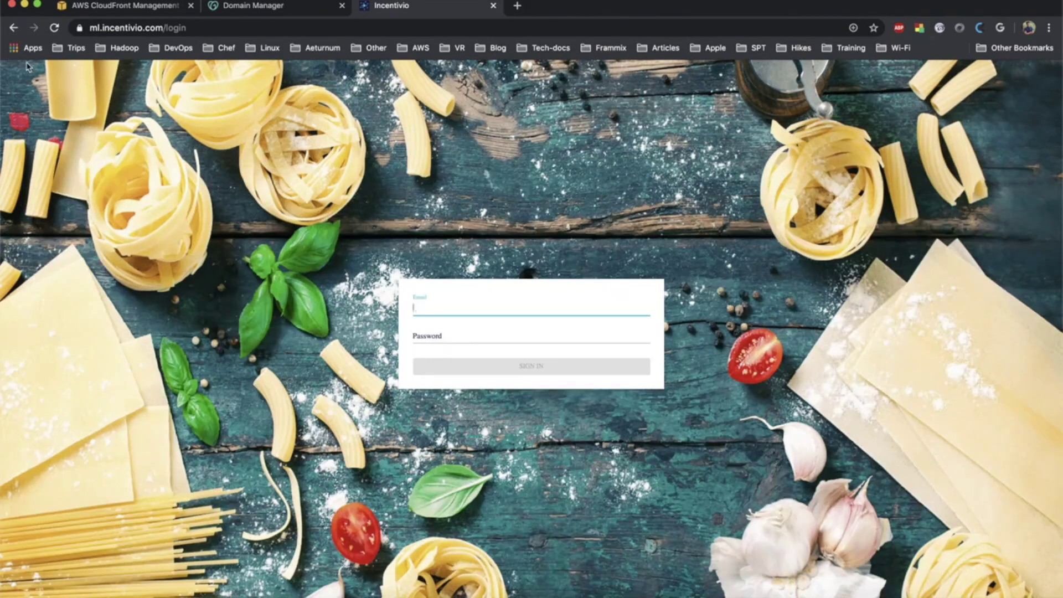
click(54, 28)
click(80, 28)
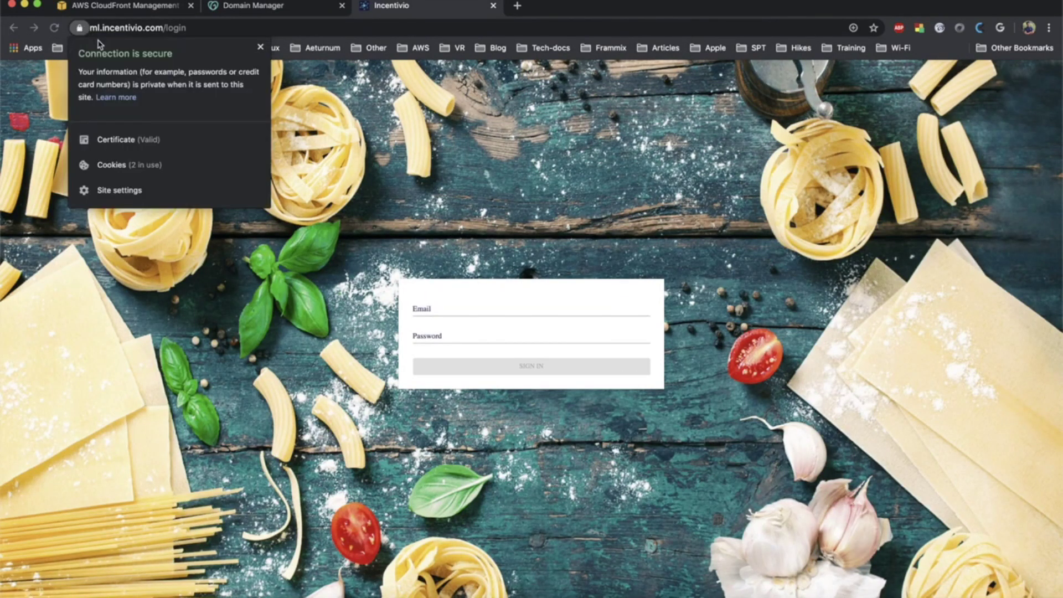
click(116, 139)
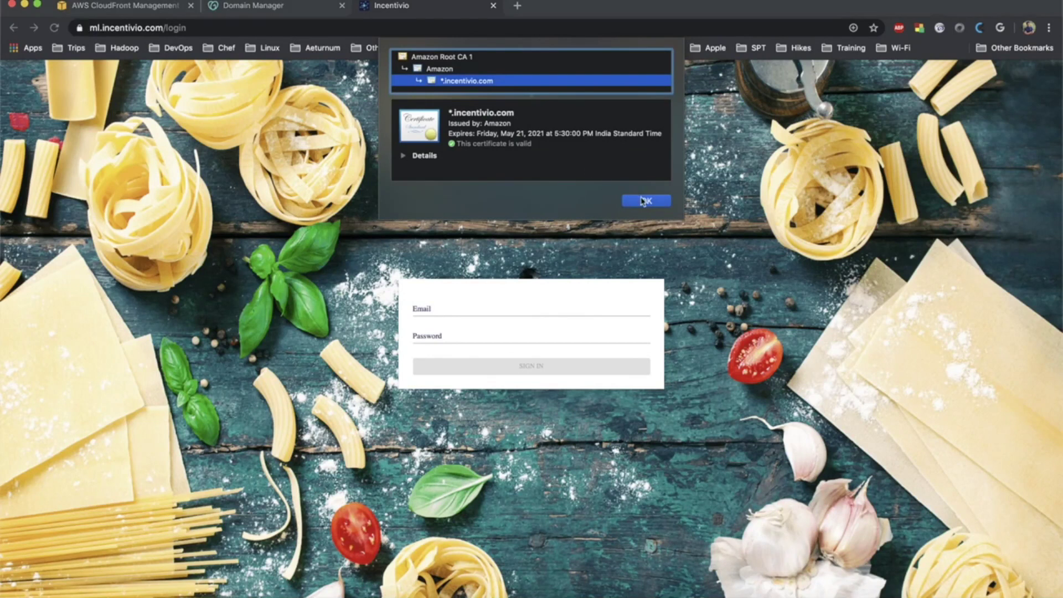
click(636, 197)
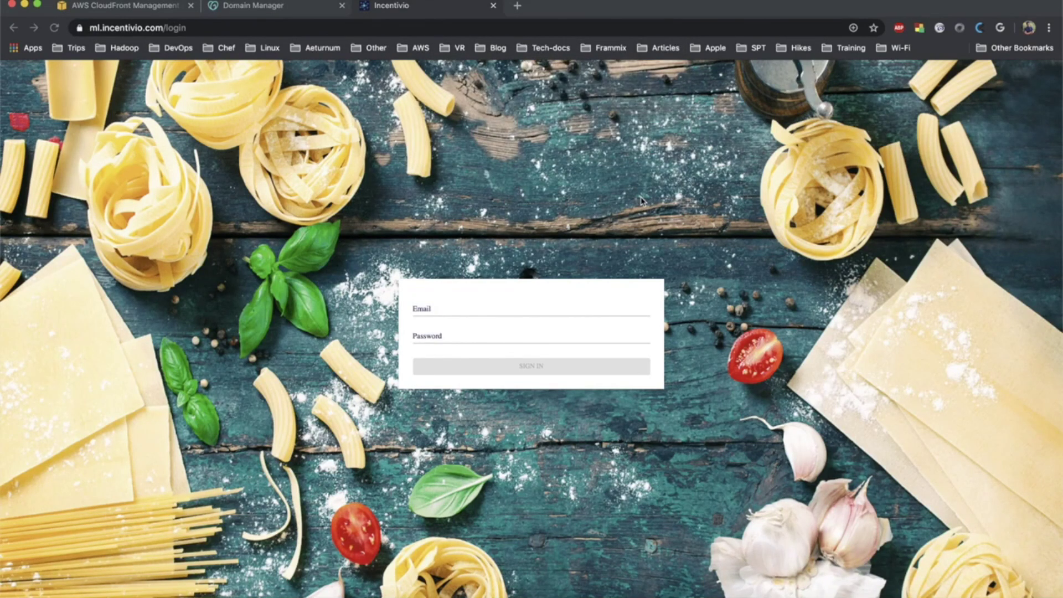